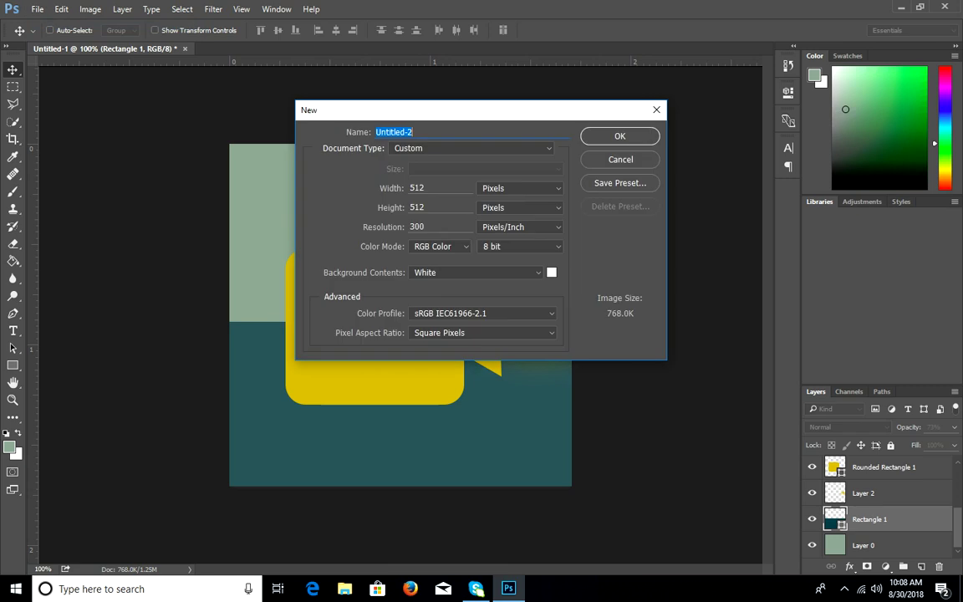
Create a 512 × 512 pixel, 300 pixels/inch RGB document with a white background and unlock its background layer
key("Return")
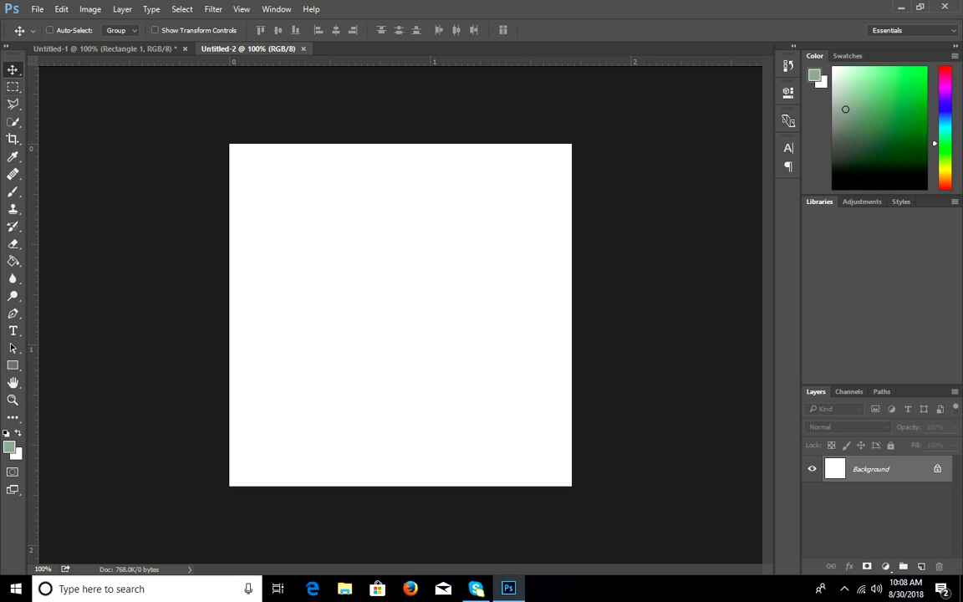
left_click(937, 469)
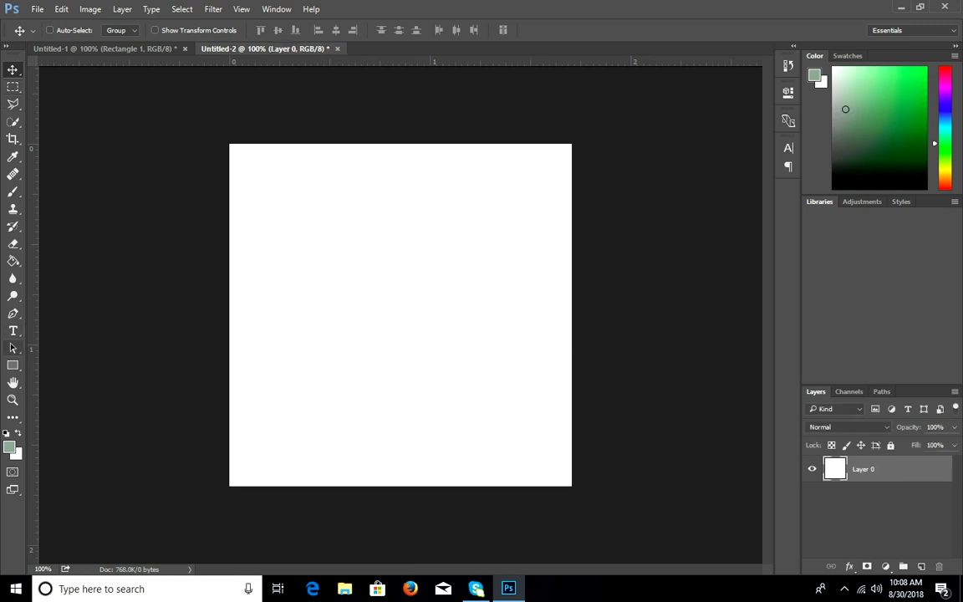
Draw a rectangle of about 323 × 252 px left of the canvas centre as the camera body and fill it dark yellow
right_click(13, 365)
left_click(76, 364)
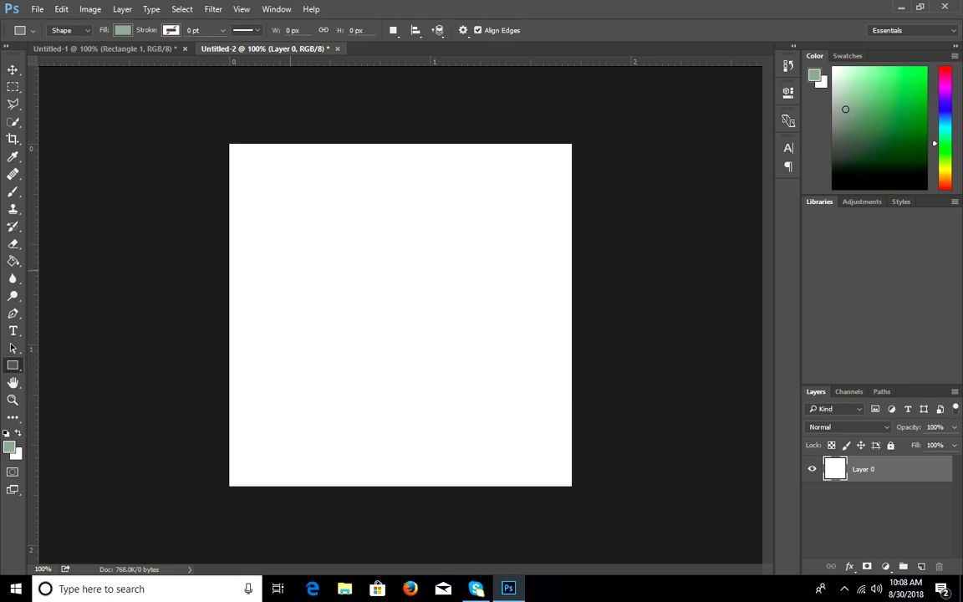
left_click_drag(247, 231, 464, 400)
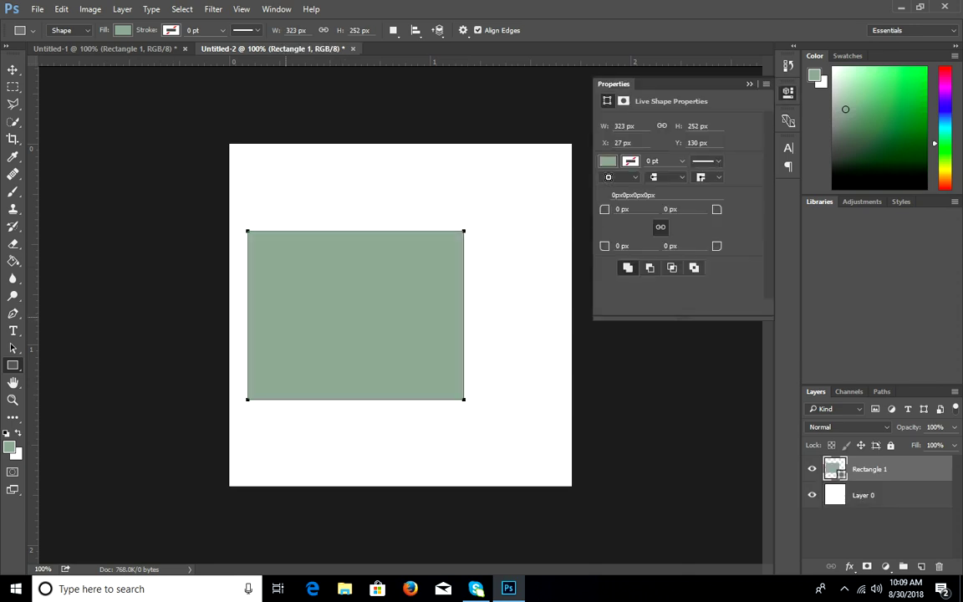
left_click(123, 30)
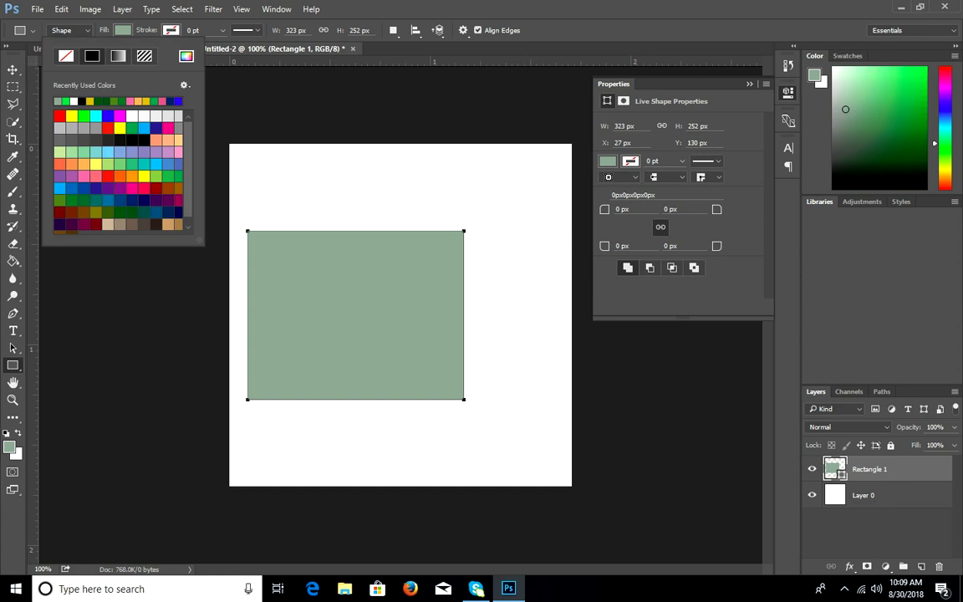
left_click(98, 101)
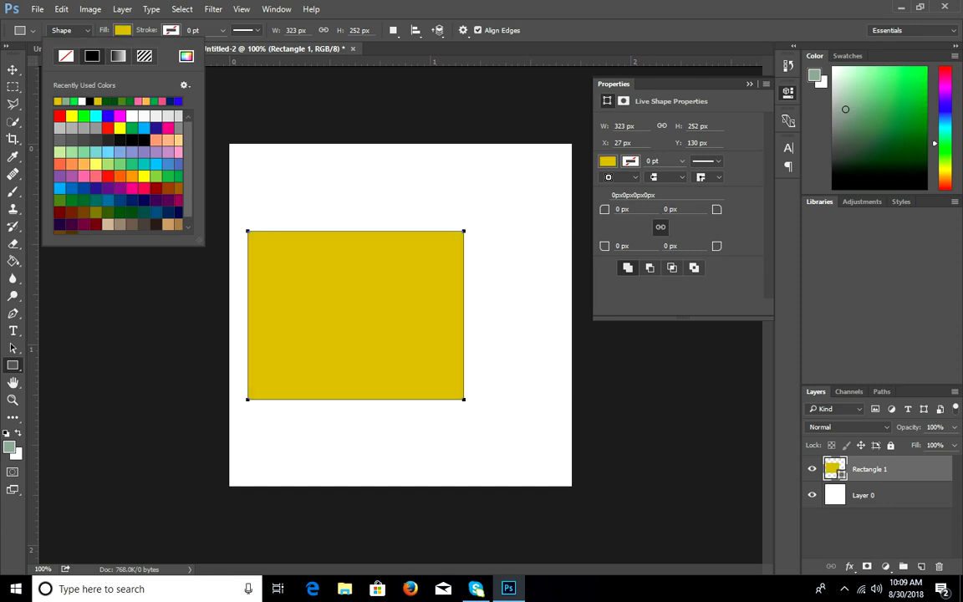
left_click(12, 69)
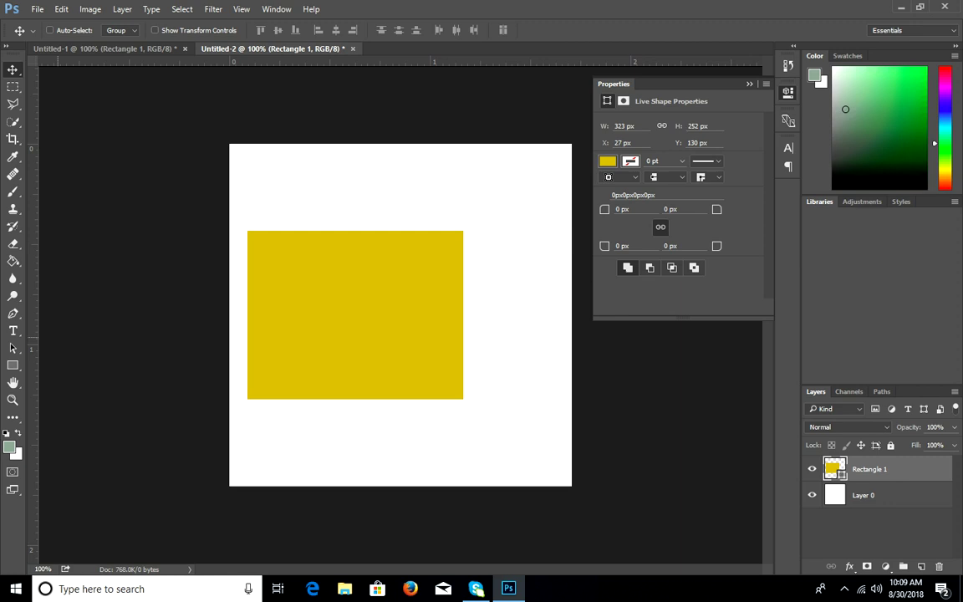
Draw a closed four-point lens shape of about 84 × 174 px with the Pen tool, flaring outward from the rectangle's right edge
left_click(12, 313)
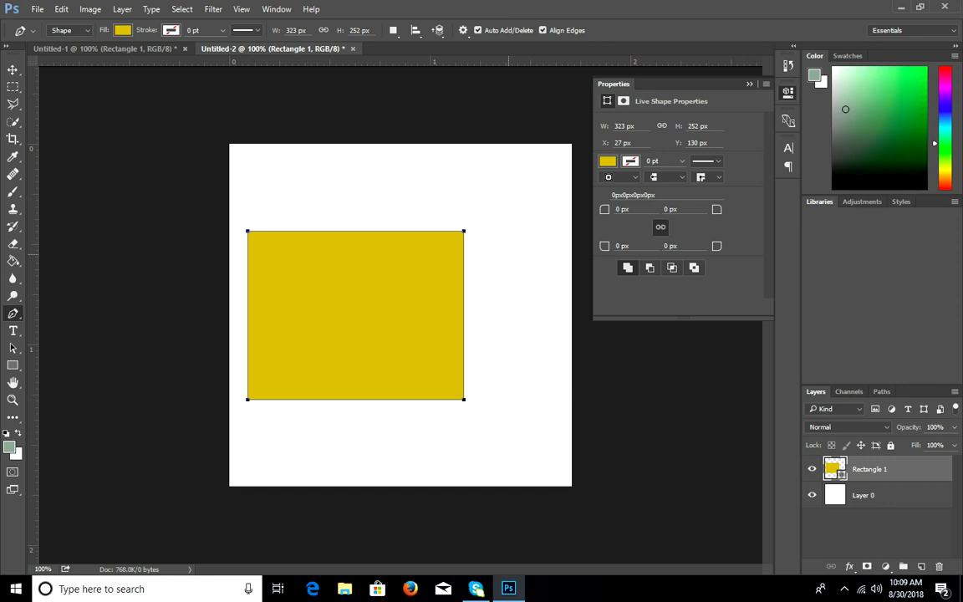
left_click(508, 254)
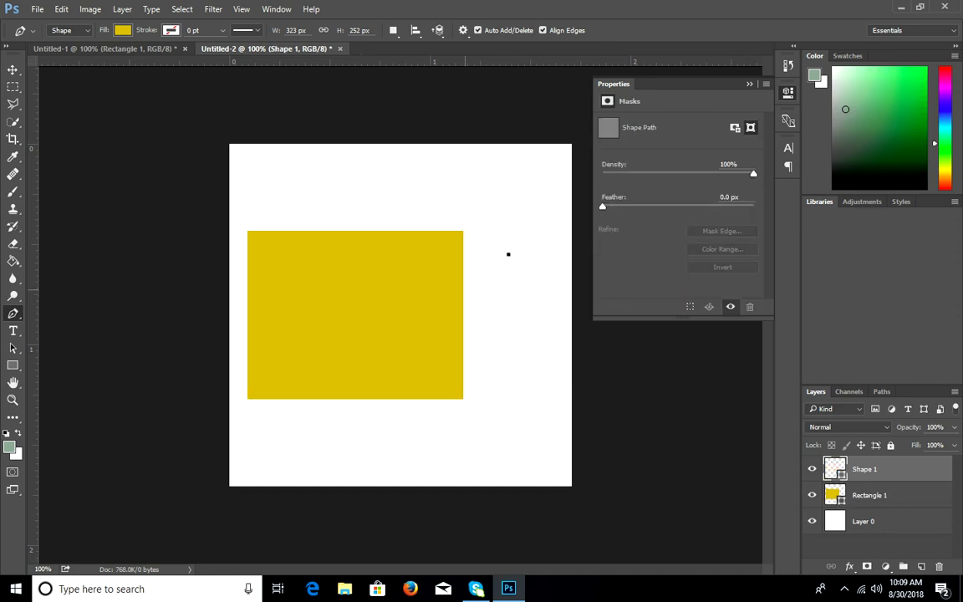
left_click(461, 290)
left_click(461, 347)
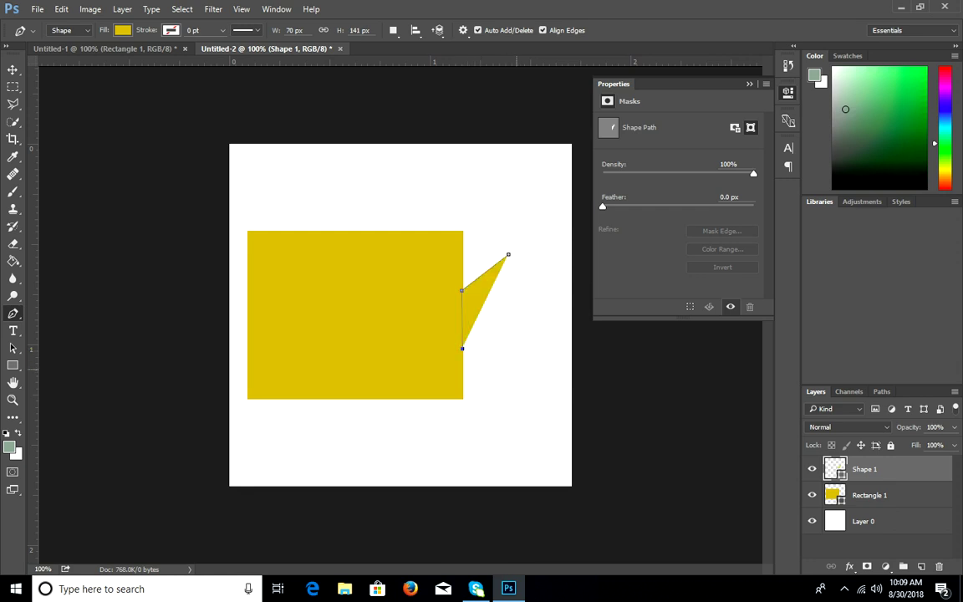
left_click(518, 369)
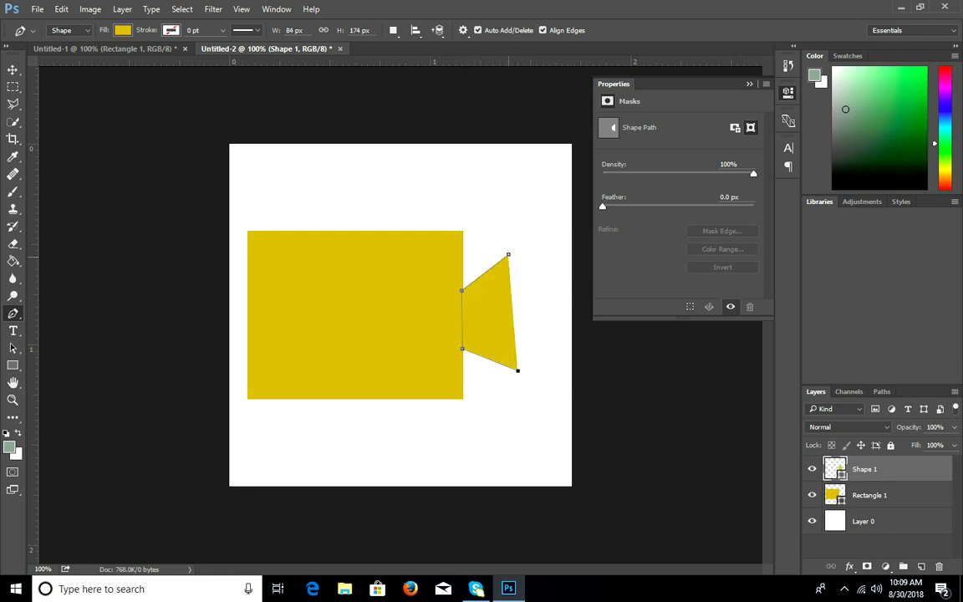
left_click(508, 254)
key("v")
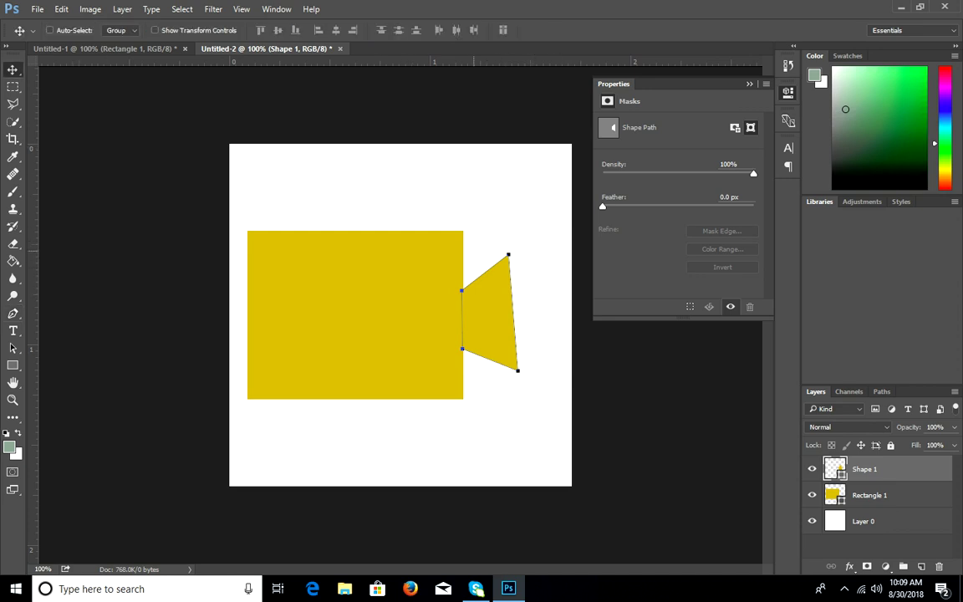
left_click(309, 163)
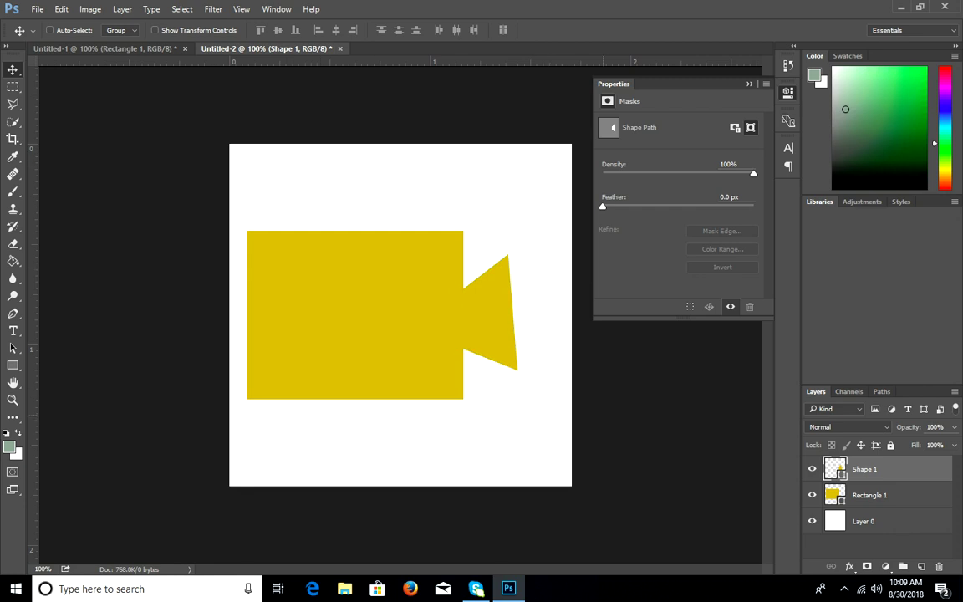
Rotate the lens shape about 3.4° clockwise with Free Transform
key("ctrl+t")
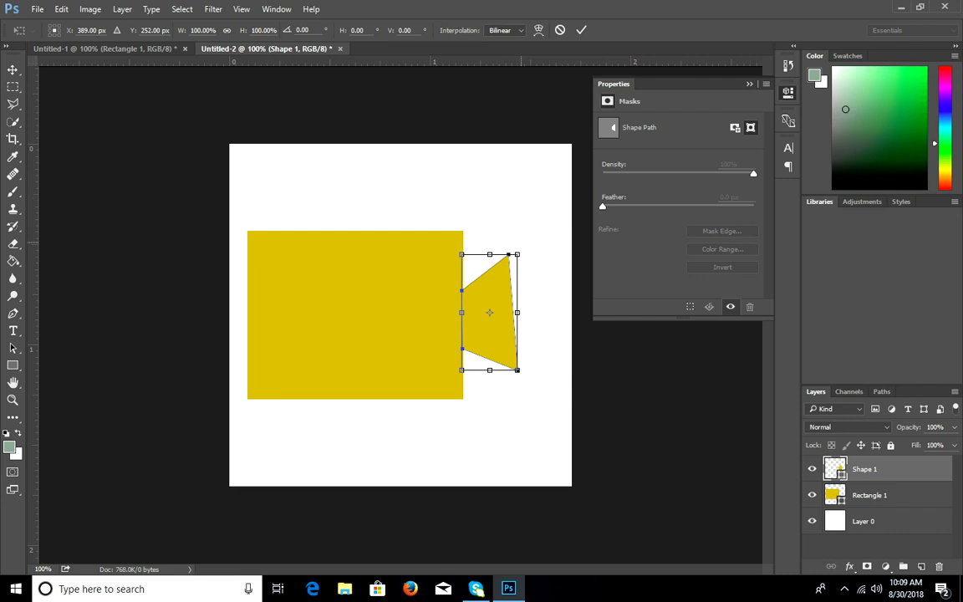
left_click_drag(532, 238, 537, 242)
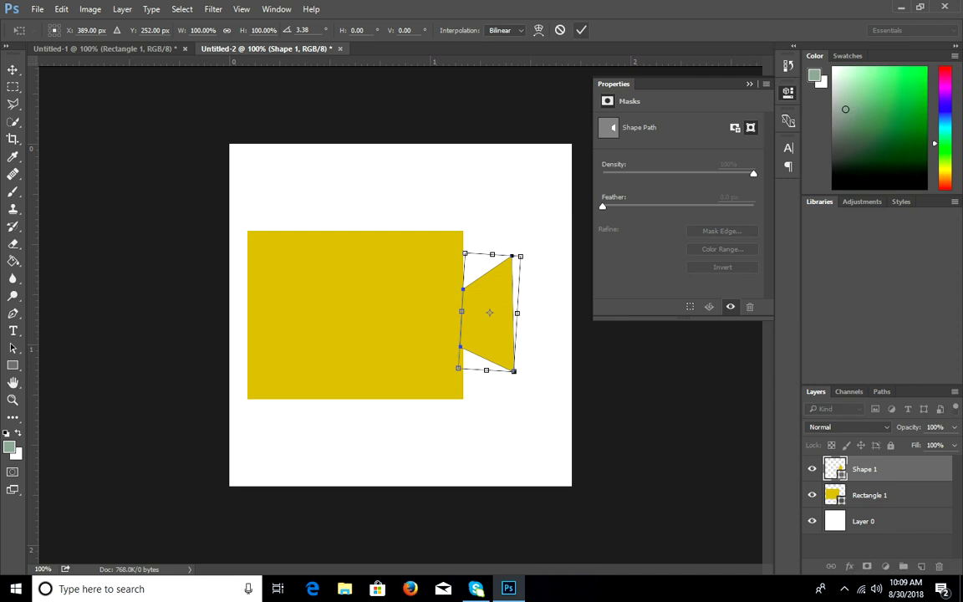
left_click(581, 30)
key("Return")
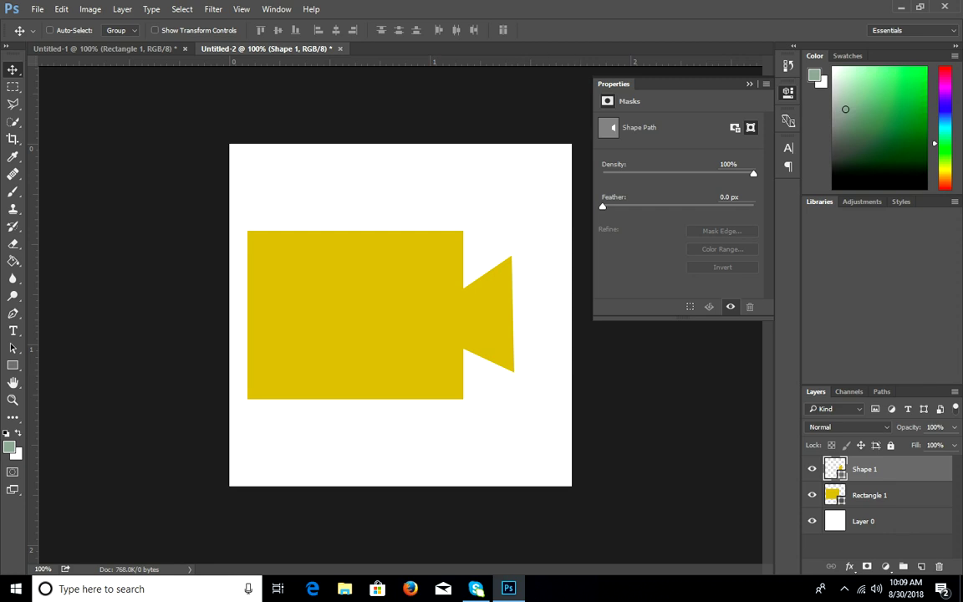
On a new layer above the rectangle, draw a circle of about 88 px near the rectangle's upper-left corner and fill it white
left_click(871, 495)
left_click(921, 567)
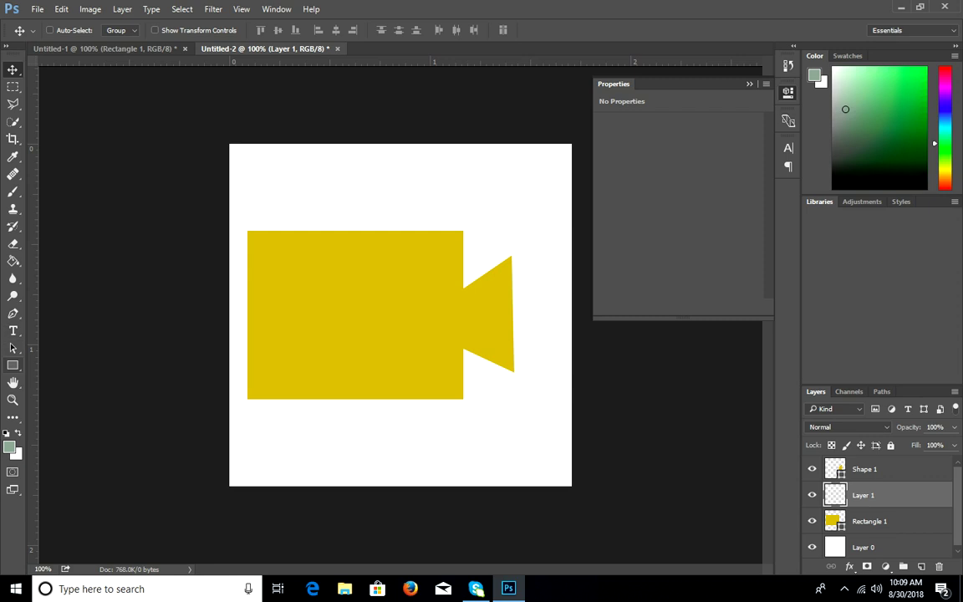
left_click(13, 365)
right_click(13, 365)
left_click(58, 391)
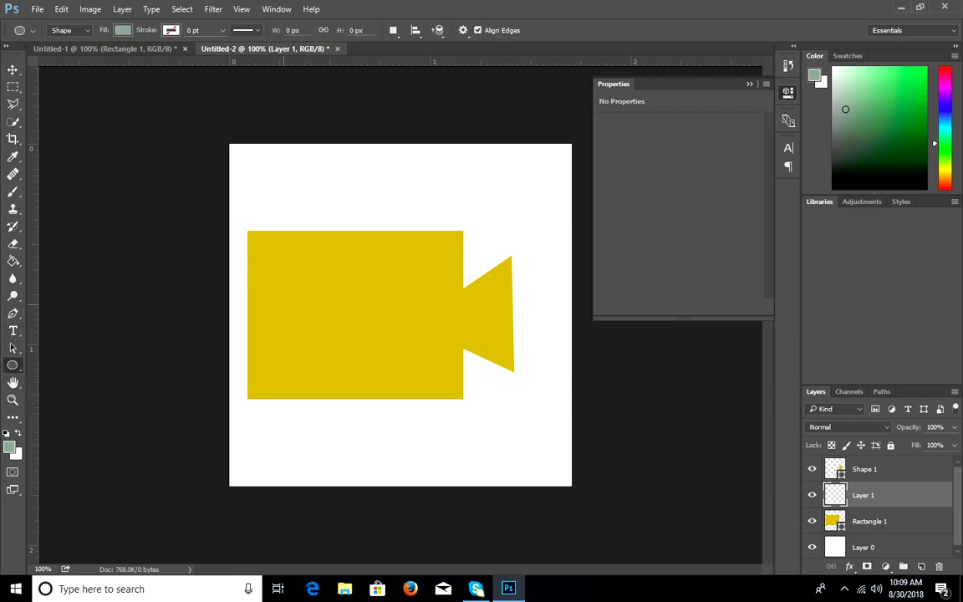
left_click_drag(267, 258, 326, 316)
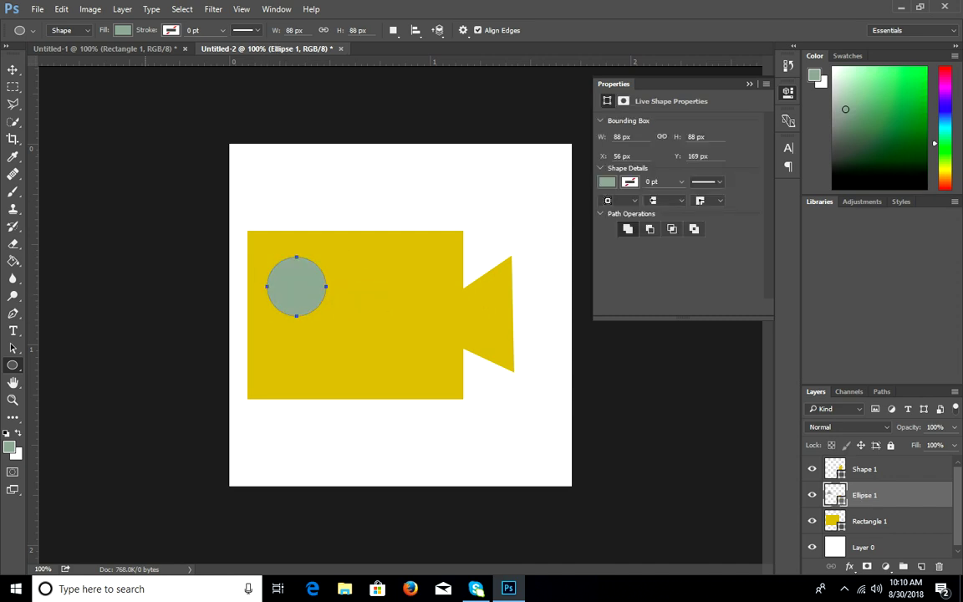
left_click(122, 30)
left_click(132, 117)
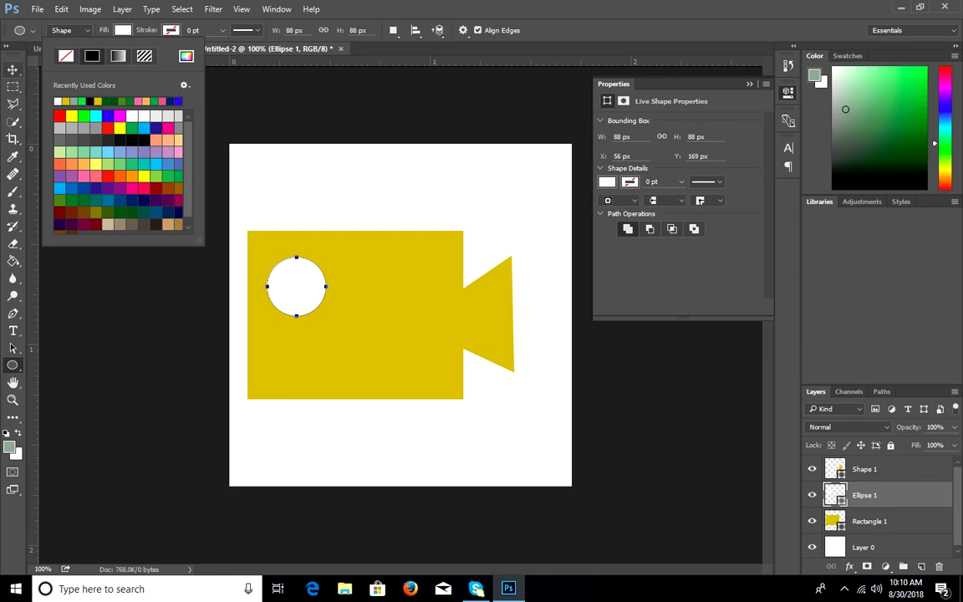
Nudge the white circle slightly up and left to X 53 px, Y 165 px
left_click(12, 69)
key("Up")
key("Up")
key("Left")
key("Up")
key("Left")
key("Left")
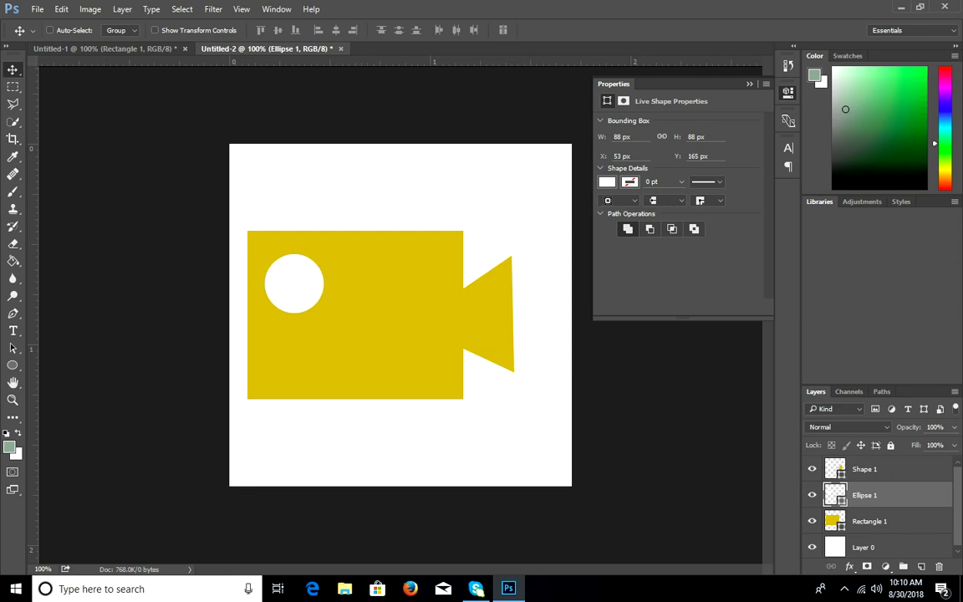
Add a new layer above the circle and write the text "REC" at 13 pt, starting inside the circle
key("ctrl+shift+alt+n")
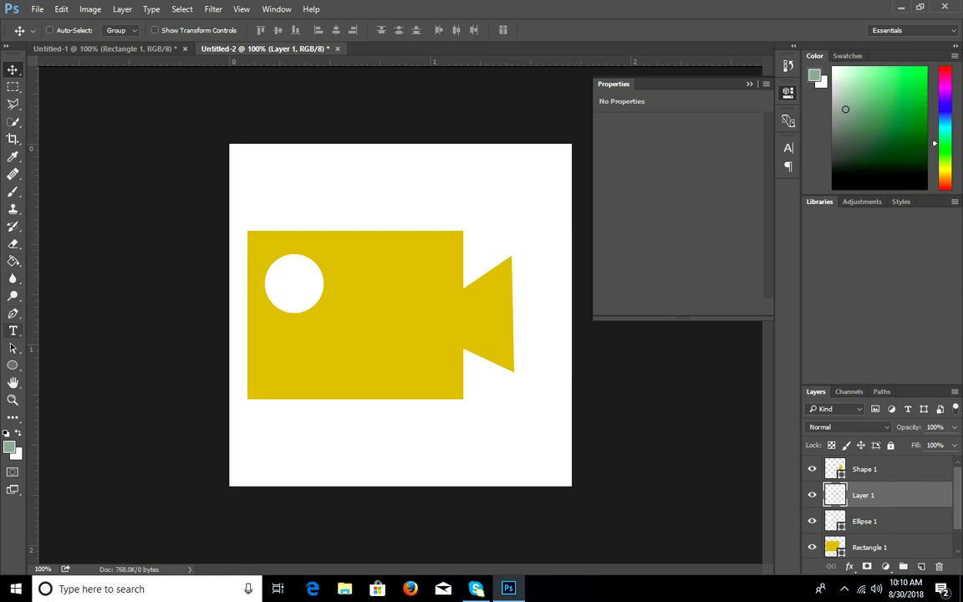
left_click(12, 331)
left_click(290, 286)
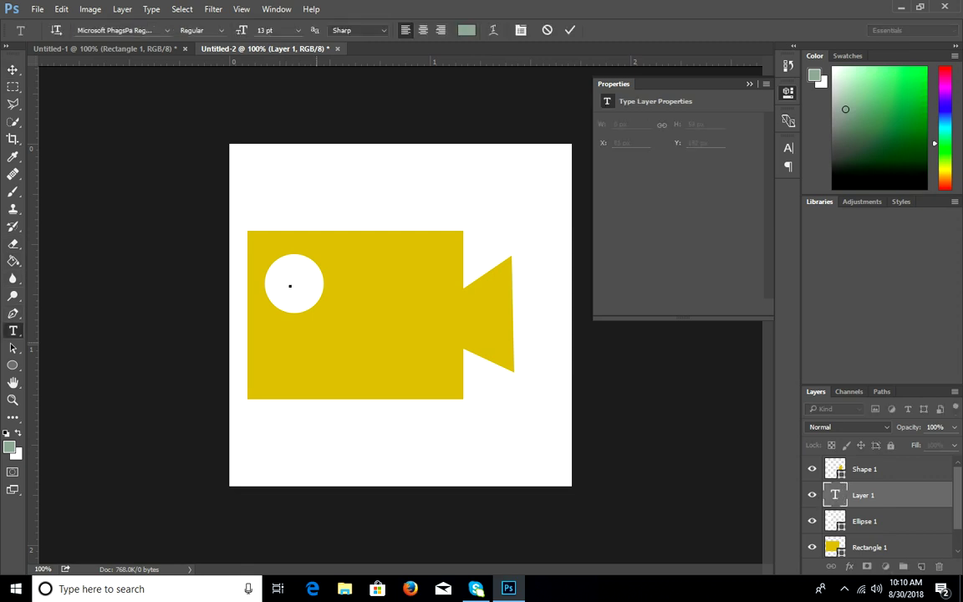
type("REC")
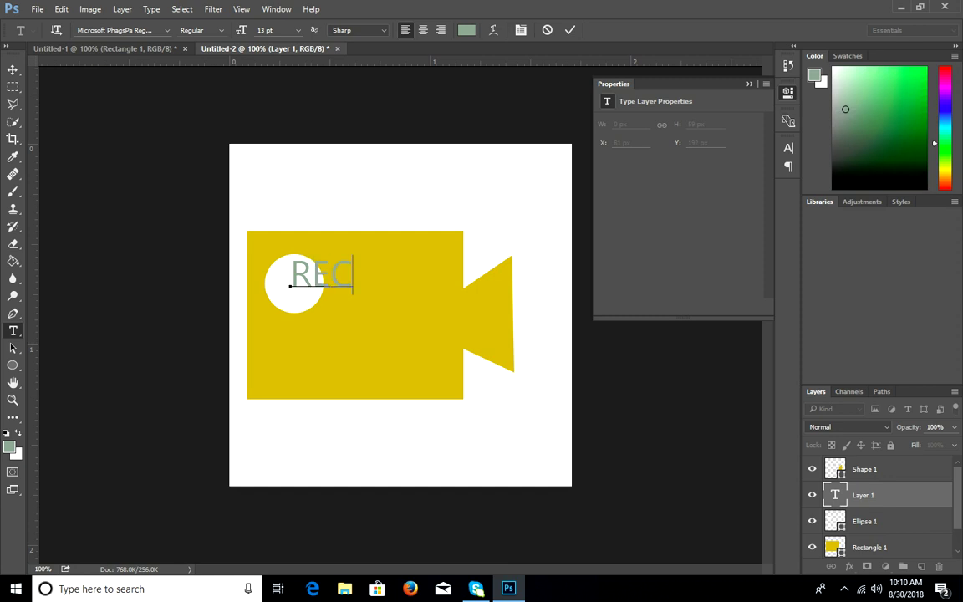
Try to set the text colour to near-black #010e03, and commit the REC text
left_click(466, 30)
left_click(726, 449)
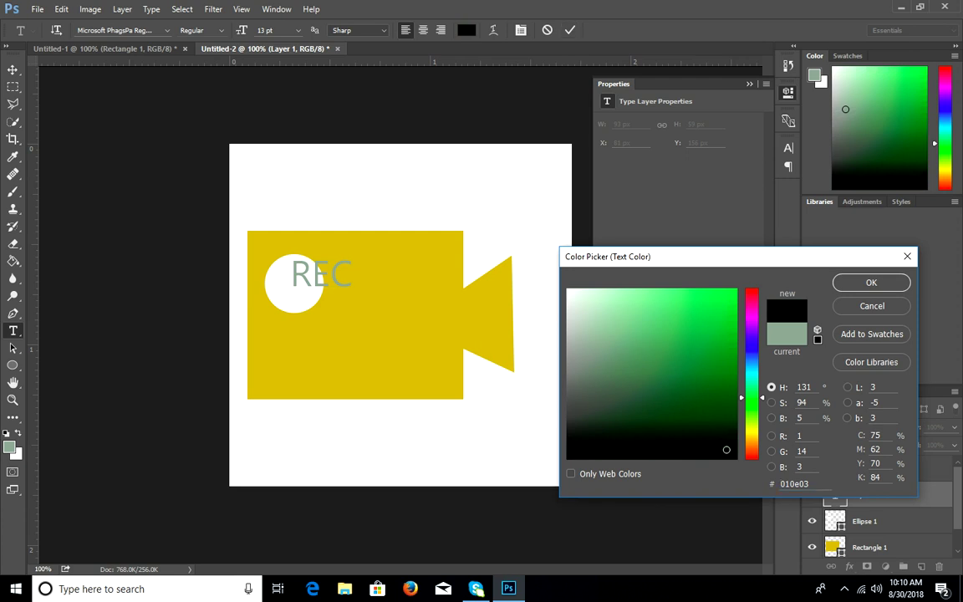
key("Return")
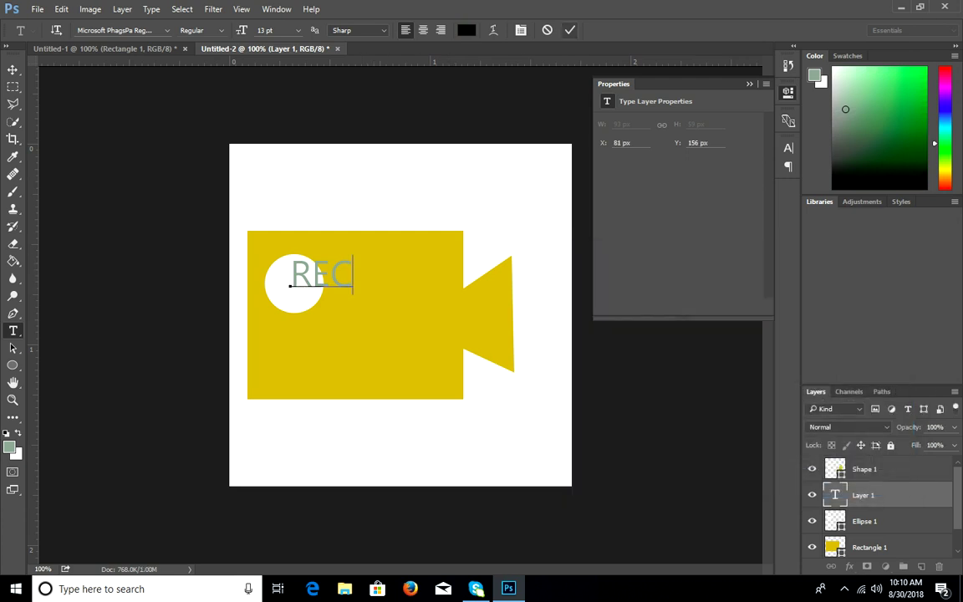
left_click(570, 30)
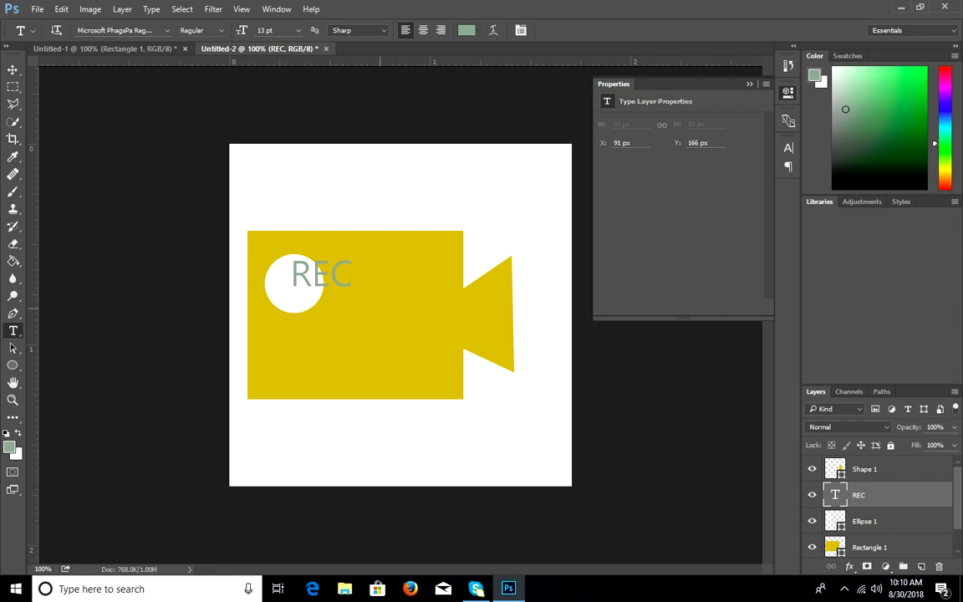
Scale the REC text to about 74% width and 63% height and place it centred inside the white circle
key("v")
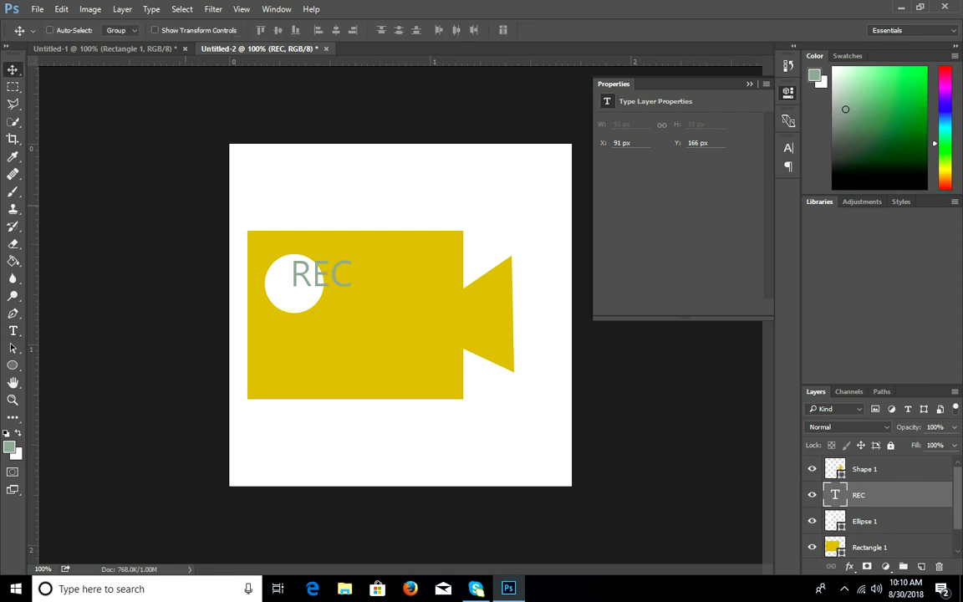
key("ctrl")
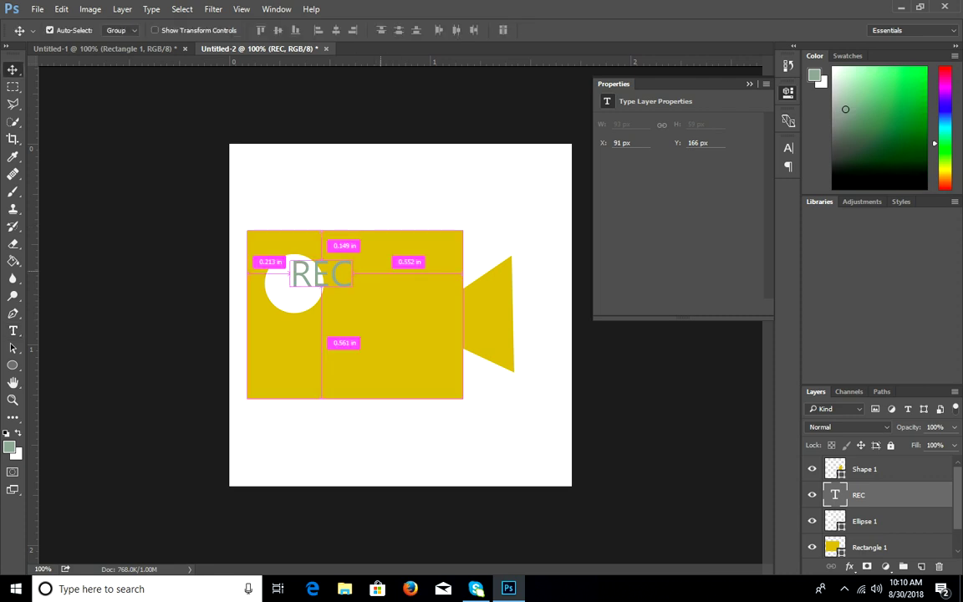
key("ctrl+t")
left_click_drag(321, 275, 292, 298)
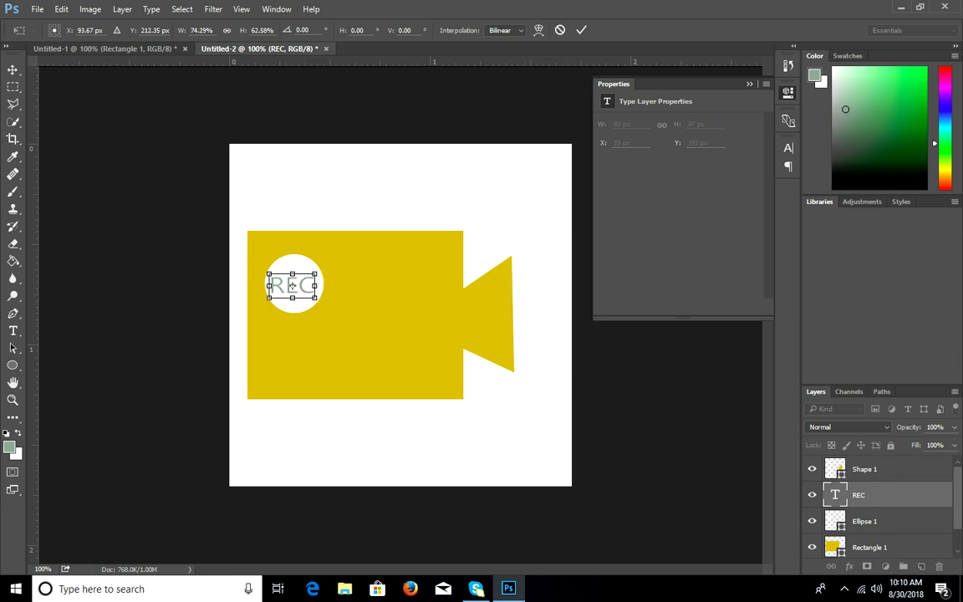
key("Return")
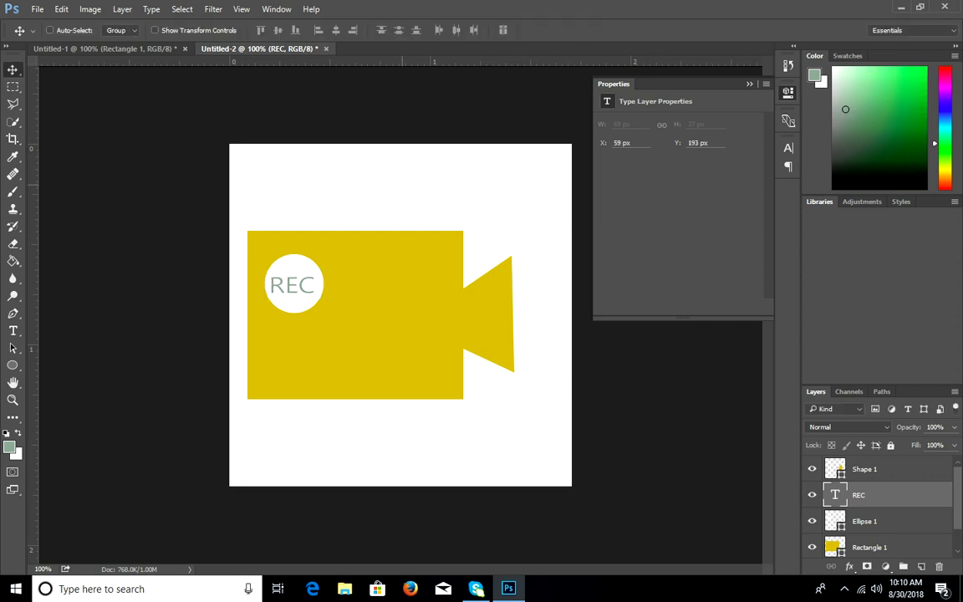
Change the REC text's colour to near-black in its character settings
left_click(789, 148)
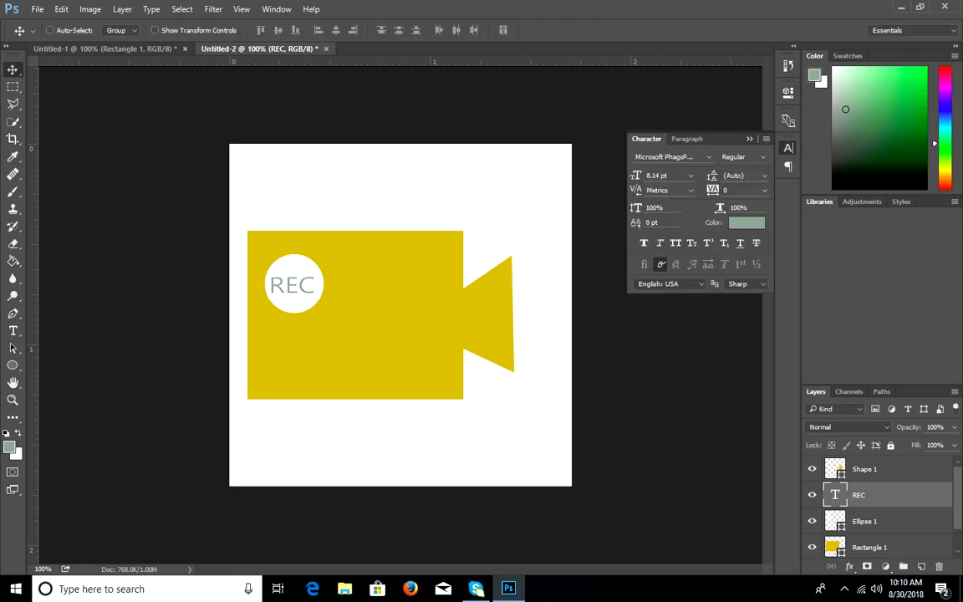
left_click(746, 222)
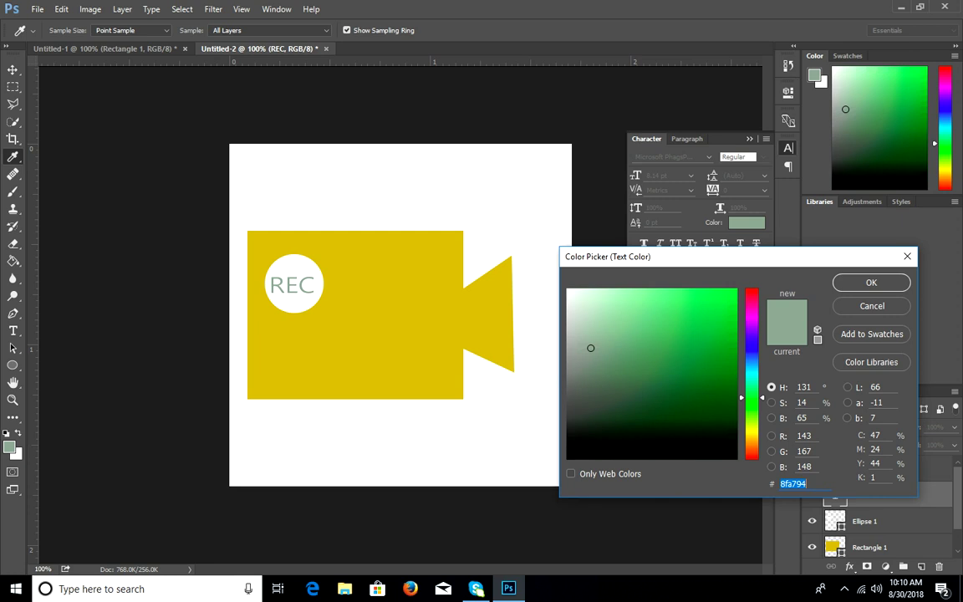
left_click(729, 447)
key("Return")
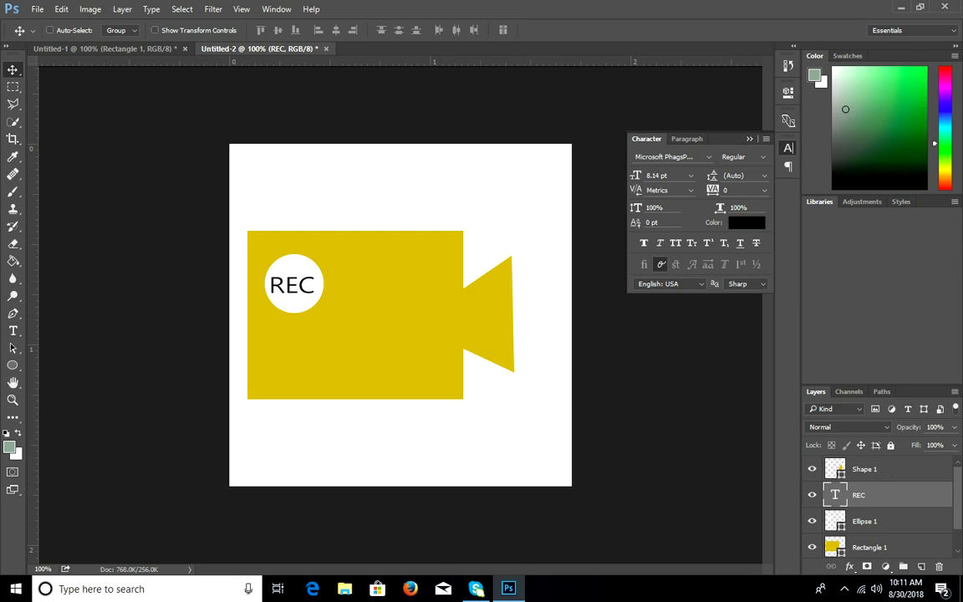
Add a new layer above the lens shape and set a soft round brush to 193 px with 0% hardness
left_click(861, 468)
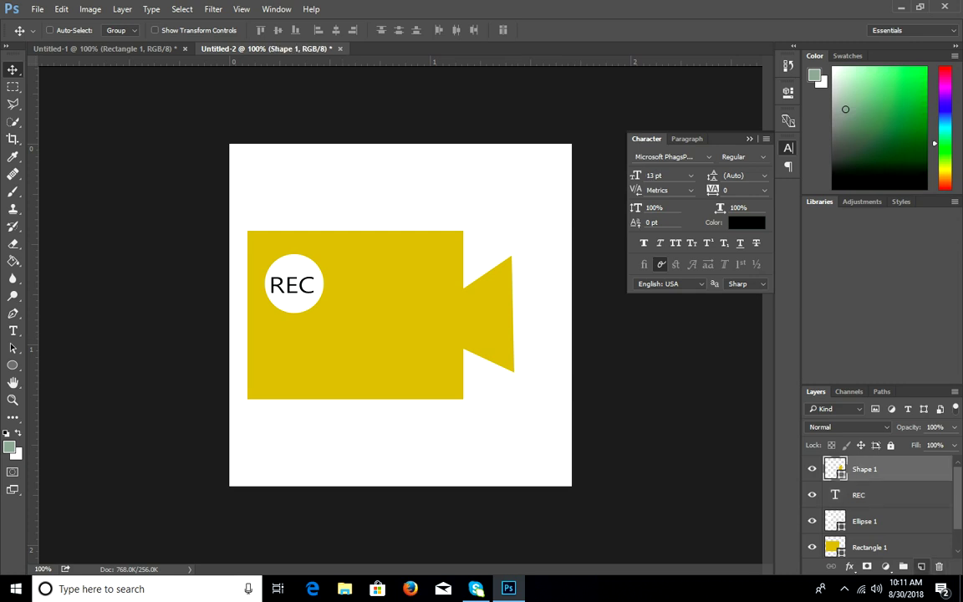
key("ctrl+shift+alt+n")
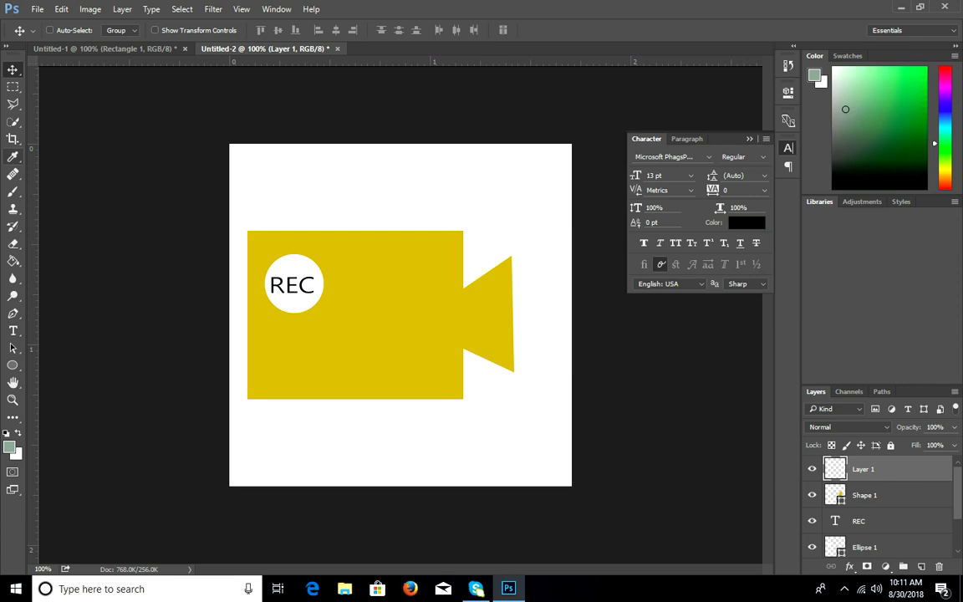
key("b")
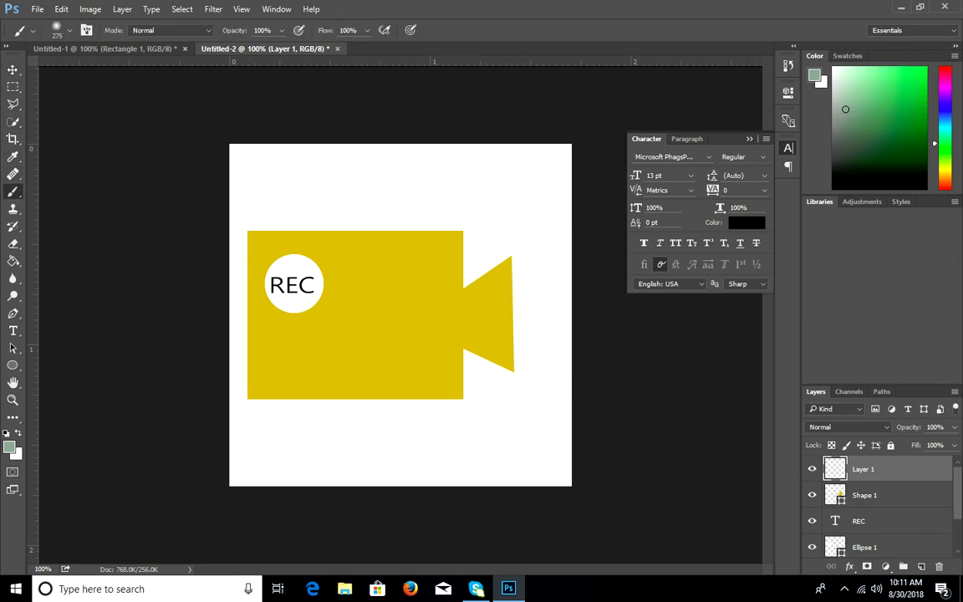
left_click(69, 31)
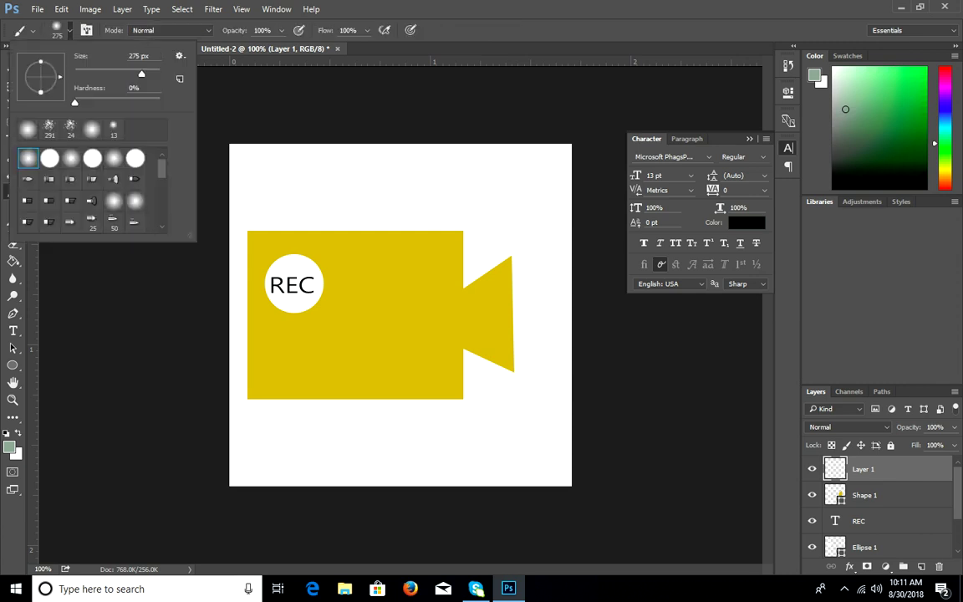
mouse_move(142, 75)
left_mouse_down()
mouse_move(125, 74)
mouse_move(137, 74)
left_mouse_up()
key("Escape")
Set the foreground colour to yellow-green #bed30a and paint one soft glow spot just in front of the lens
left_click(10, 447)
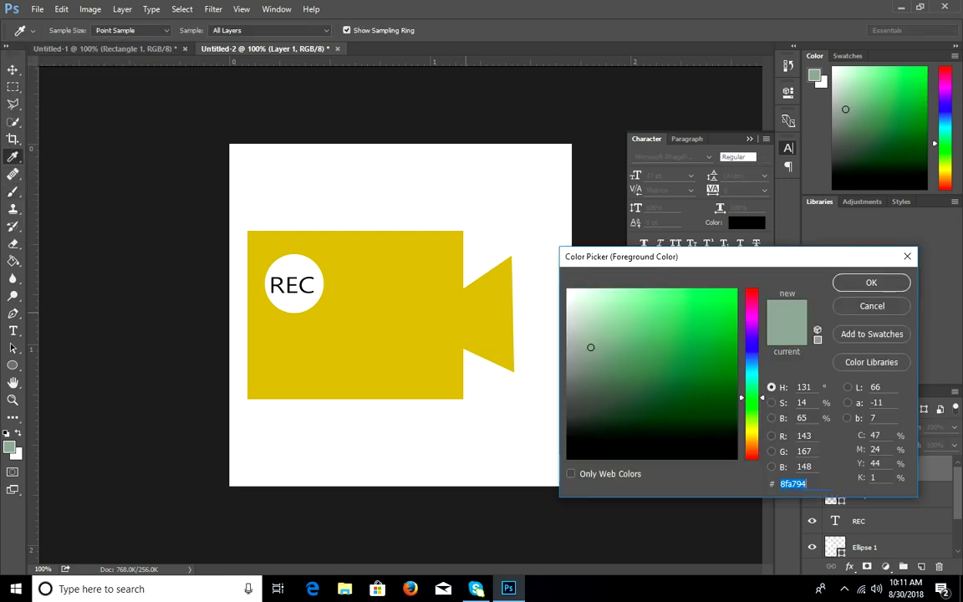
left_click(752, 428)
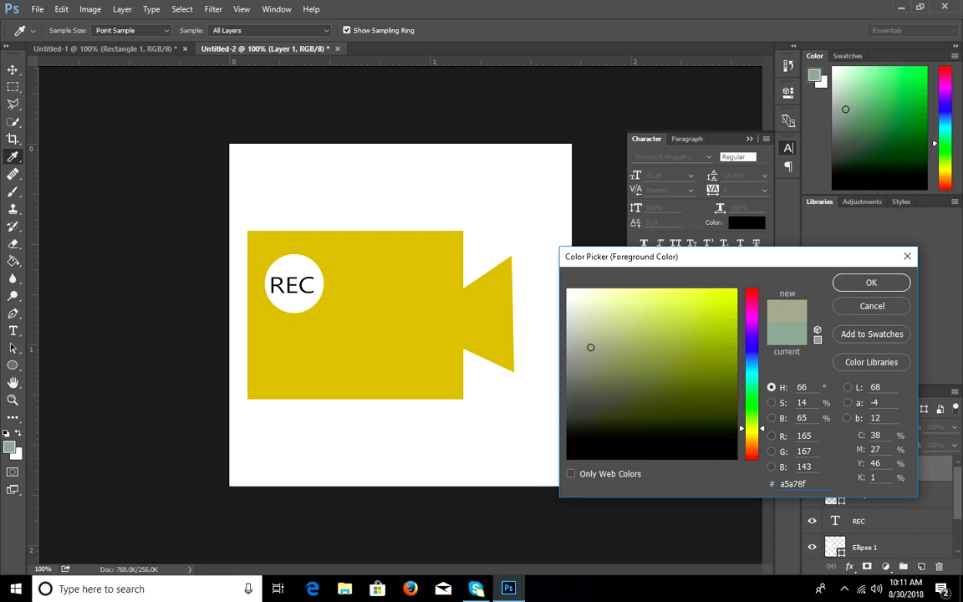
left_click(729, 318)
left_click(871, 282)
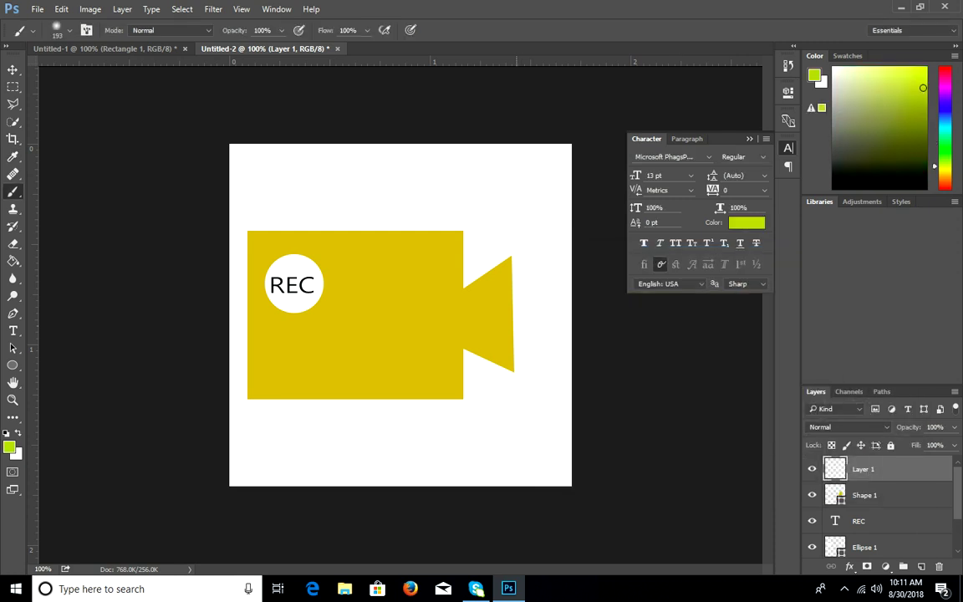
left_click(539, 307)
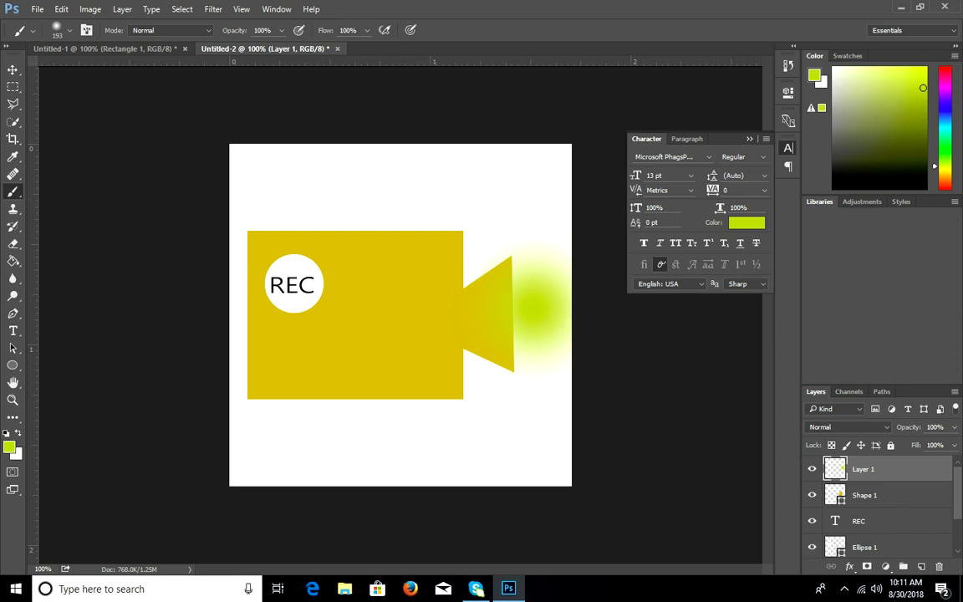
Scale the glow to about 76% width and 76% height, keeping it centred vertically in front of the lens
left_click(13, 69)
key("ctrl")
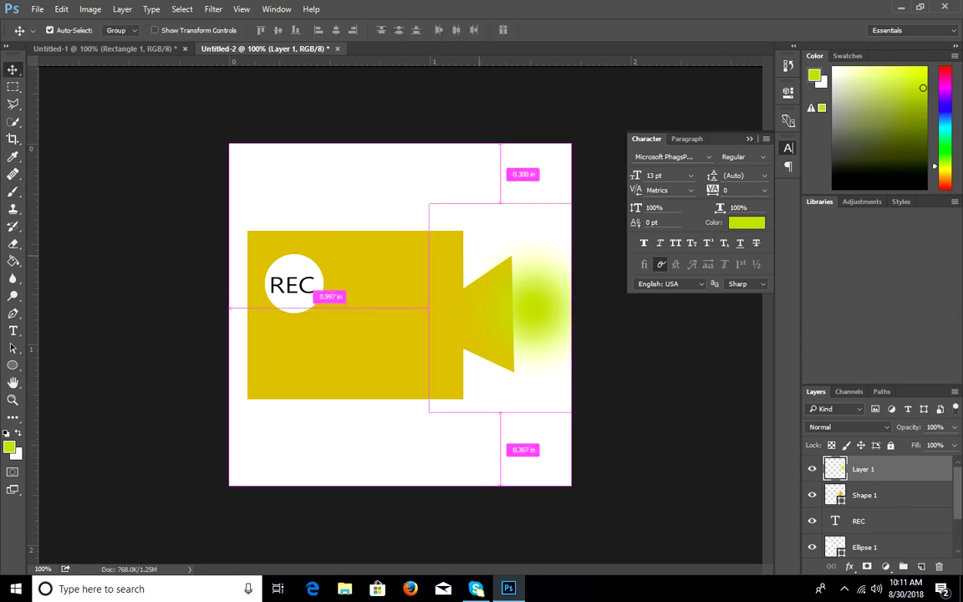
key("ctrl+t")
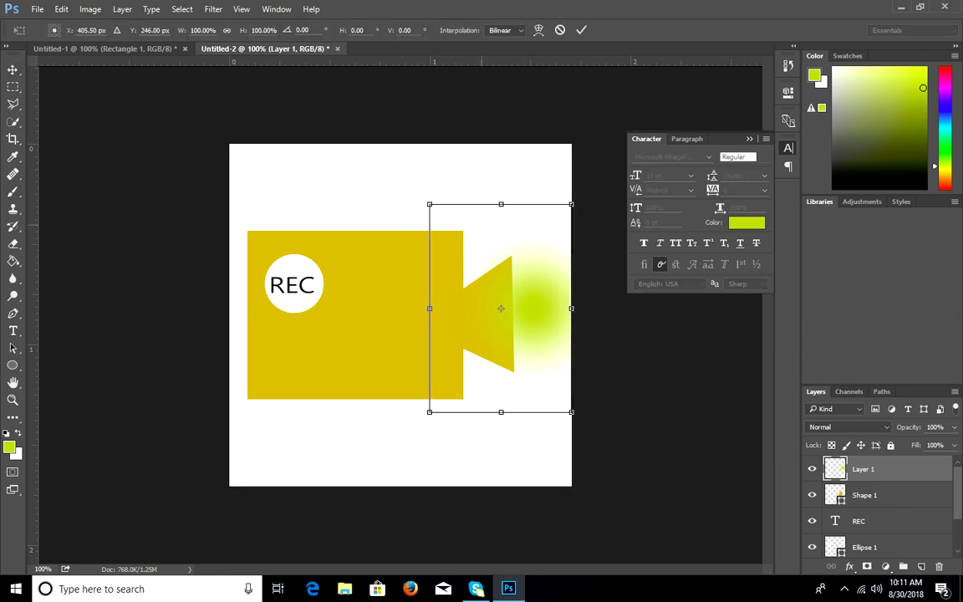
left_click_drag(428, 309, 463, 309)
left_click_drag(517, 204, 517, 237)
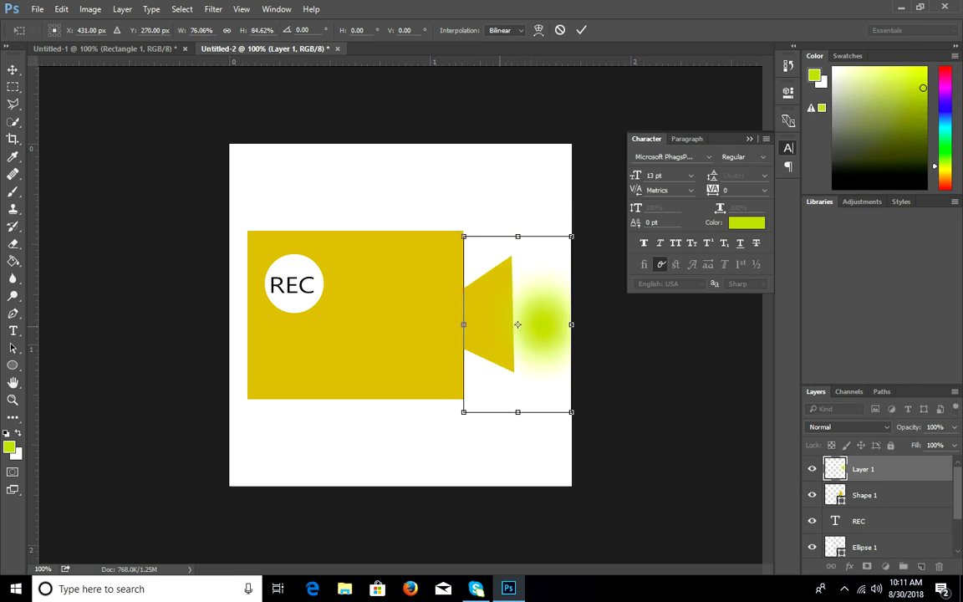
left_click_drag(517, 409, 518, 392)
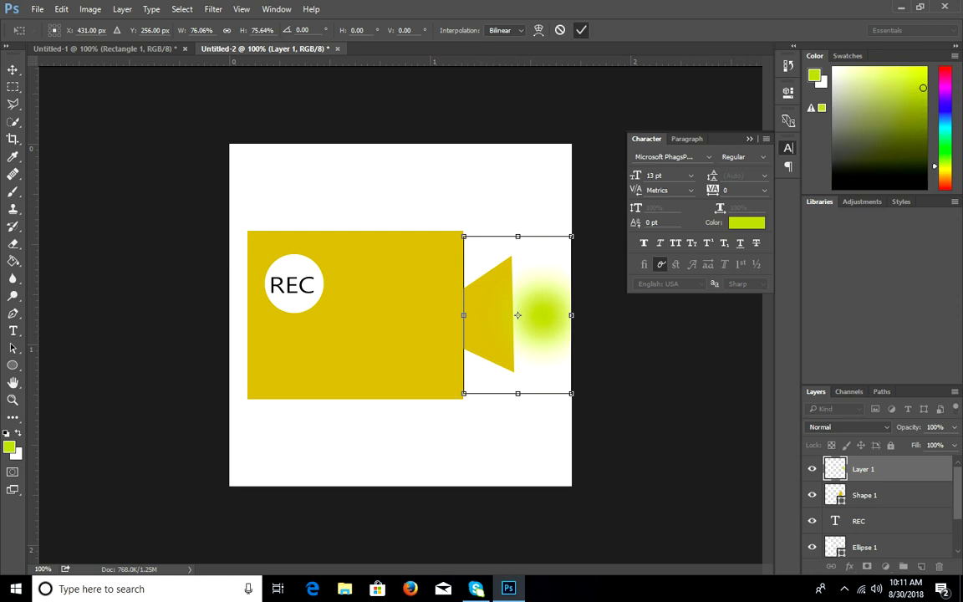
key("Return")
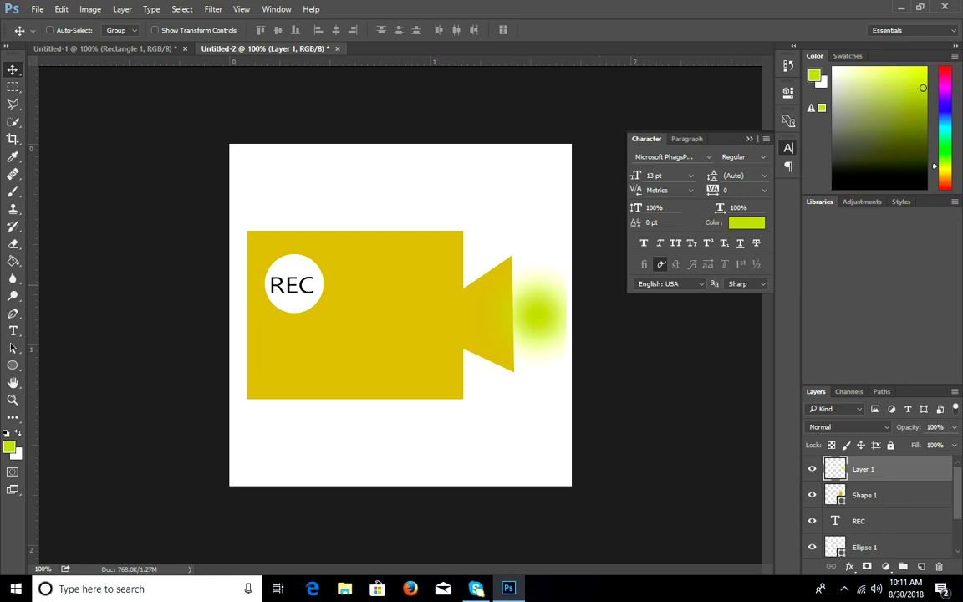
Fill the white background layer with grey #7a7b76 using the Paint Bucket
scroll(882, 505, "down", 2)
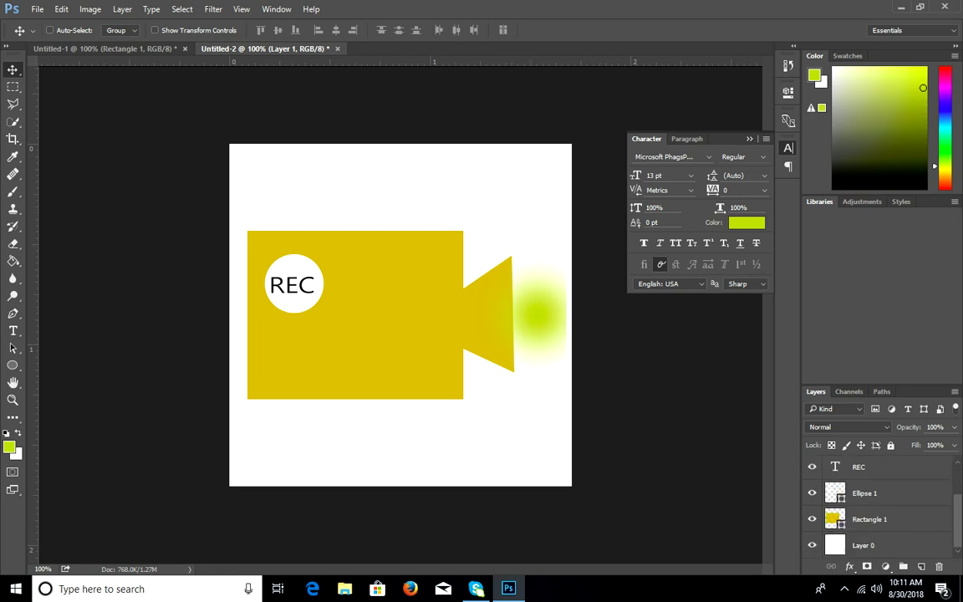
left_click(877, 545)
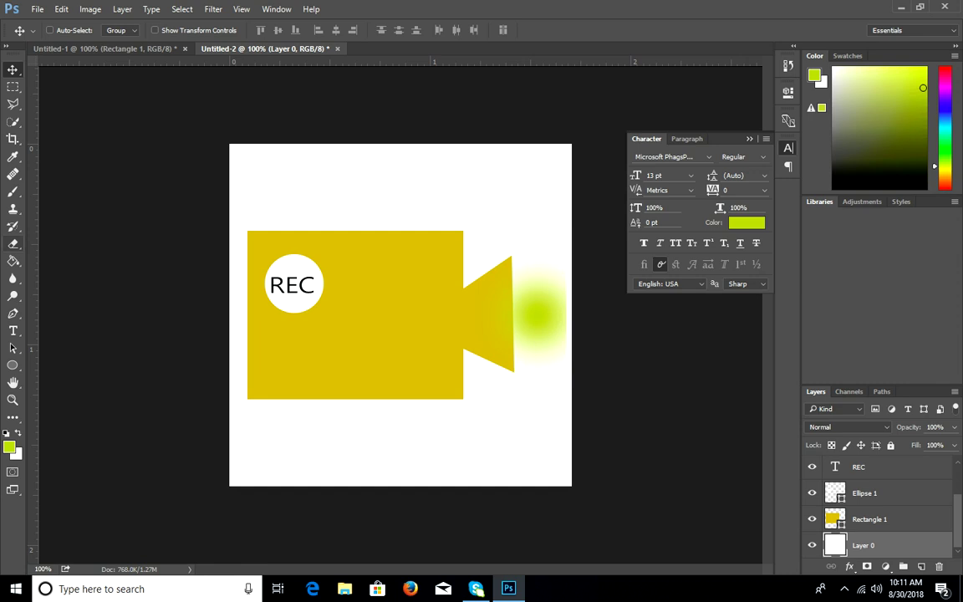
left_click(12, 261)
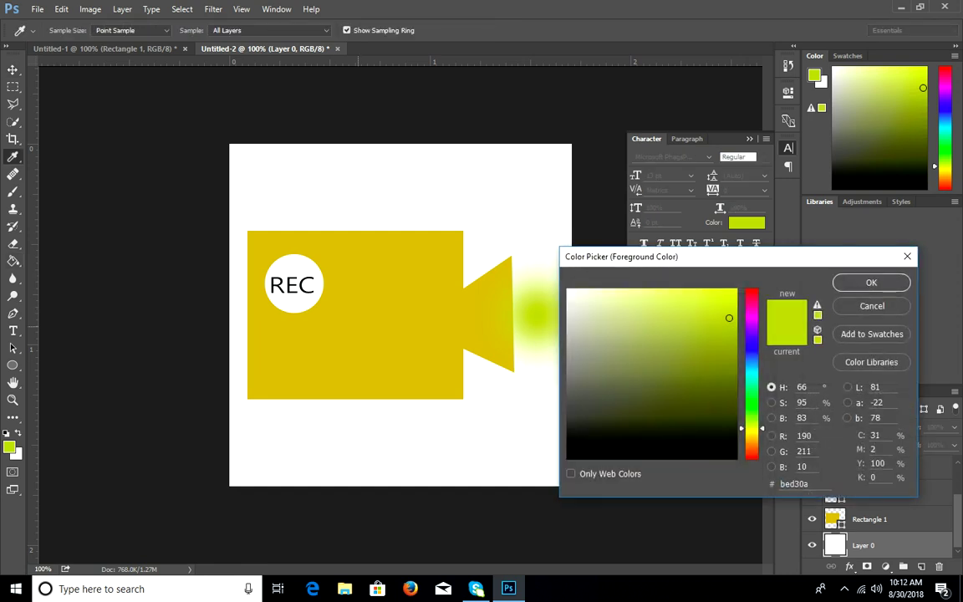
left_click(576, 324)
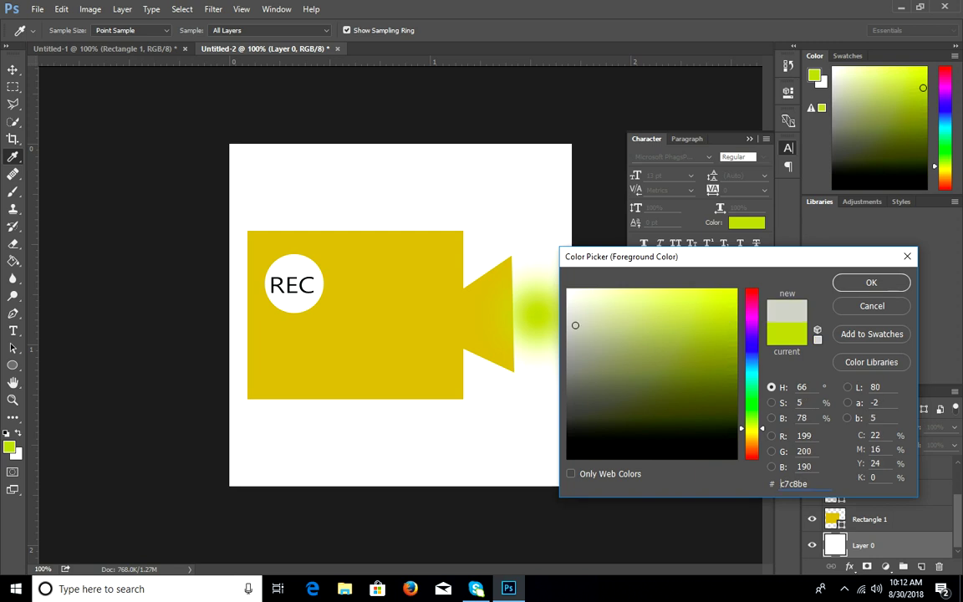
left_click(573, 376)
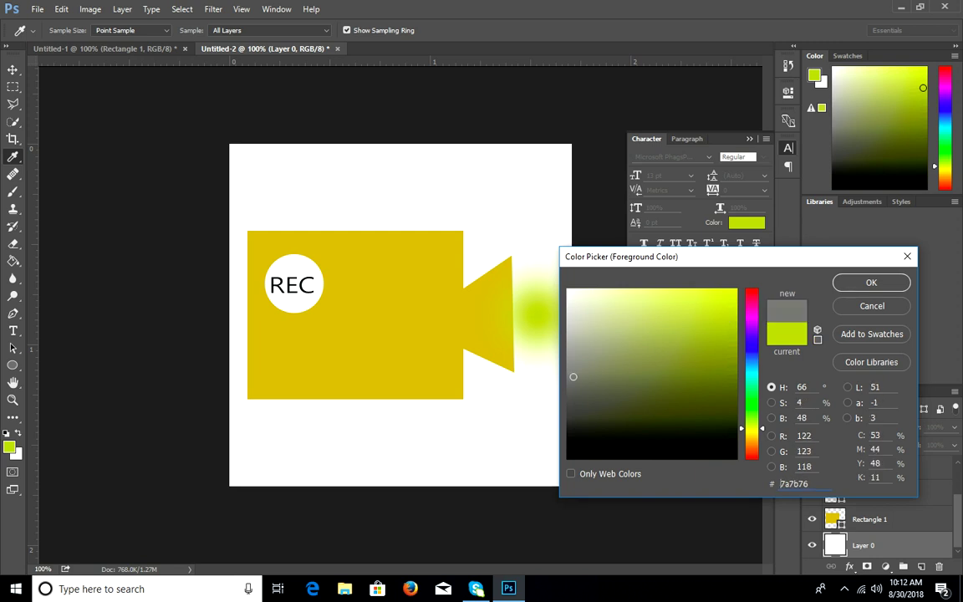
key("Return")
left_click(470, 205)
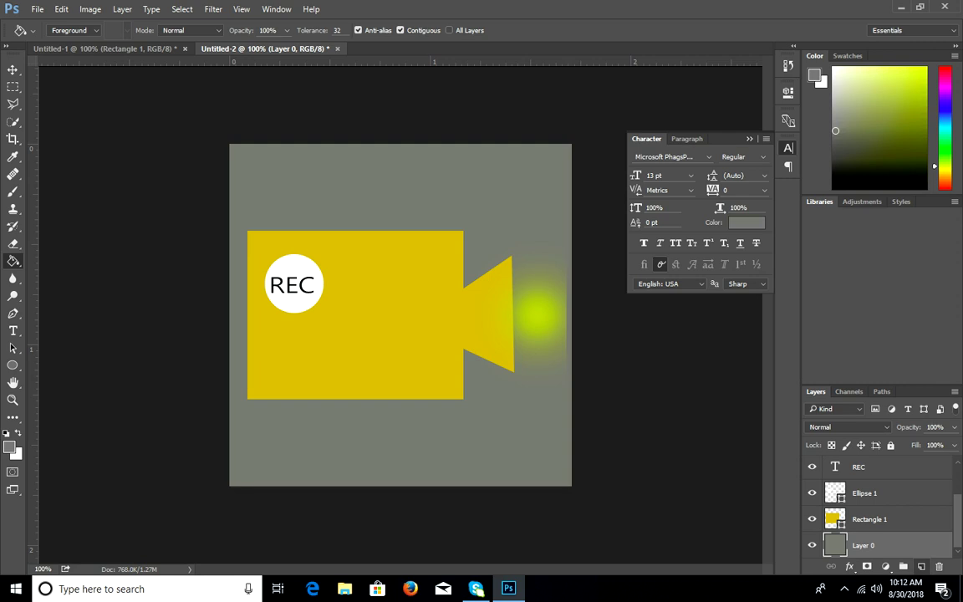
Add a layer above the background and draw a dark blue rectangle of about 517 × 288 px across the canvas's lower half
left_click(921, 567)
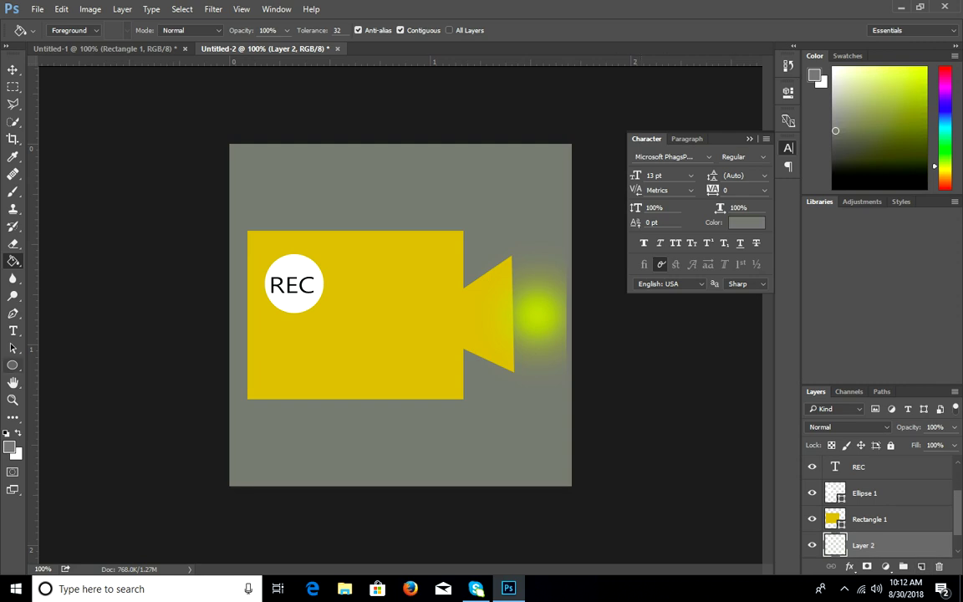
right_click(12, 366)
left_click(59, 368)
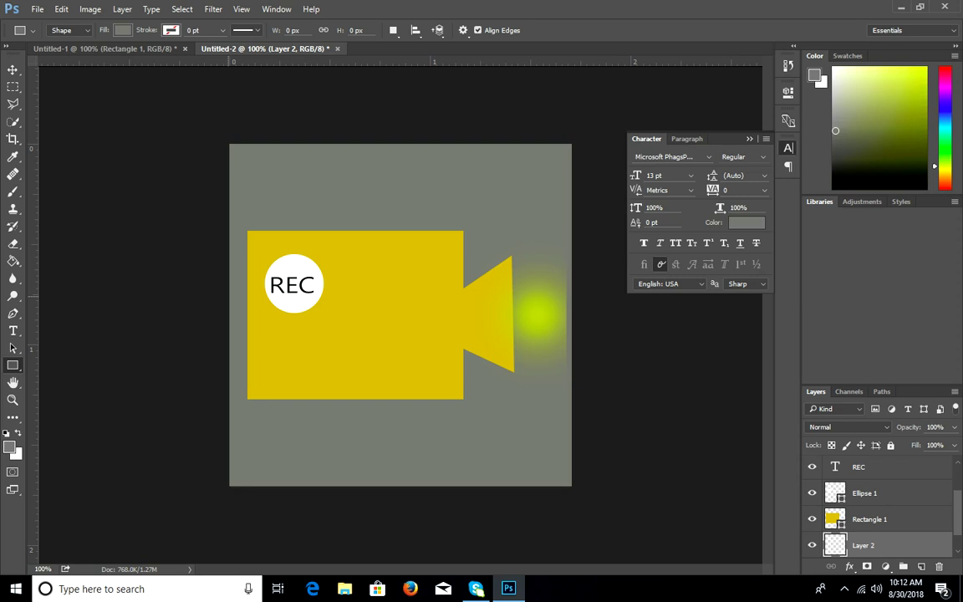
left_click_drag(229, 296, 574, 488)
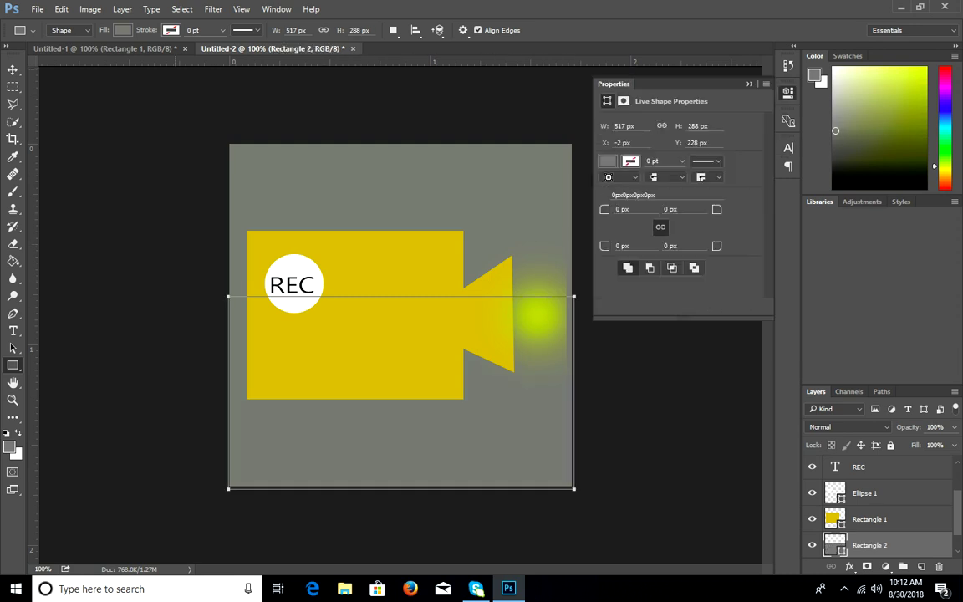
left_click(123, 30)
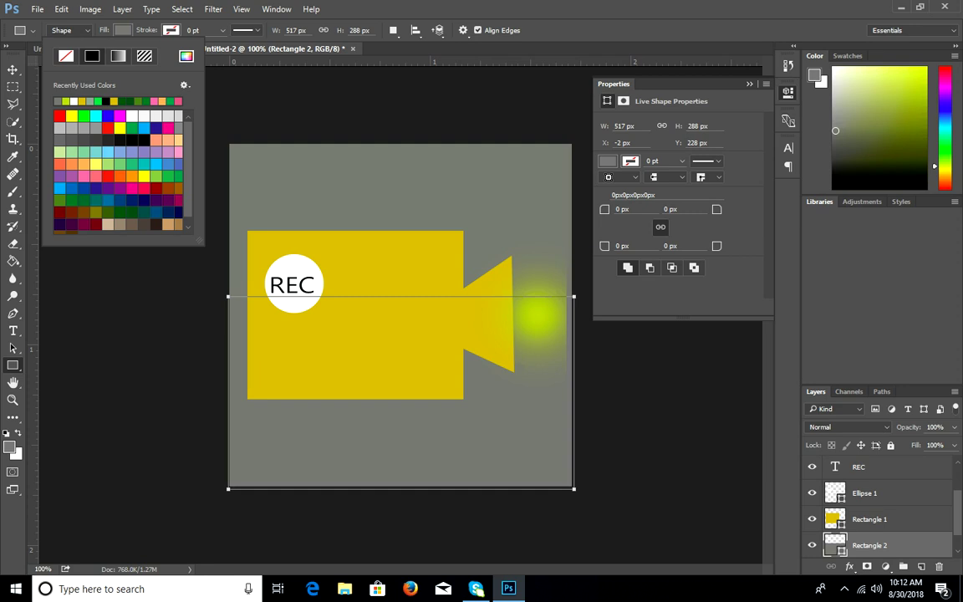
left_click(157, 213)
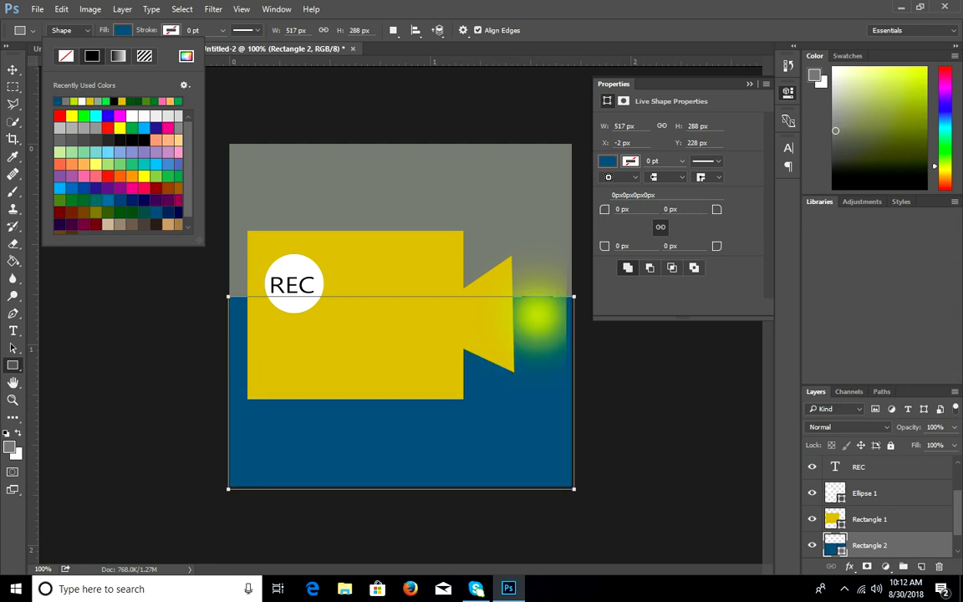
key("v")
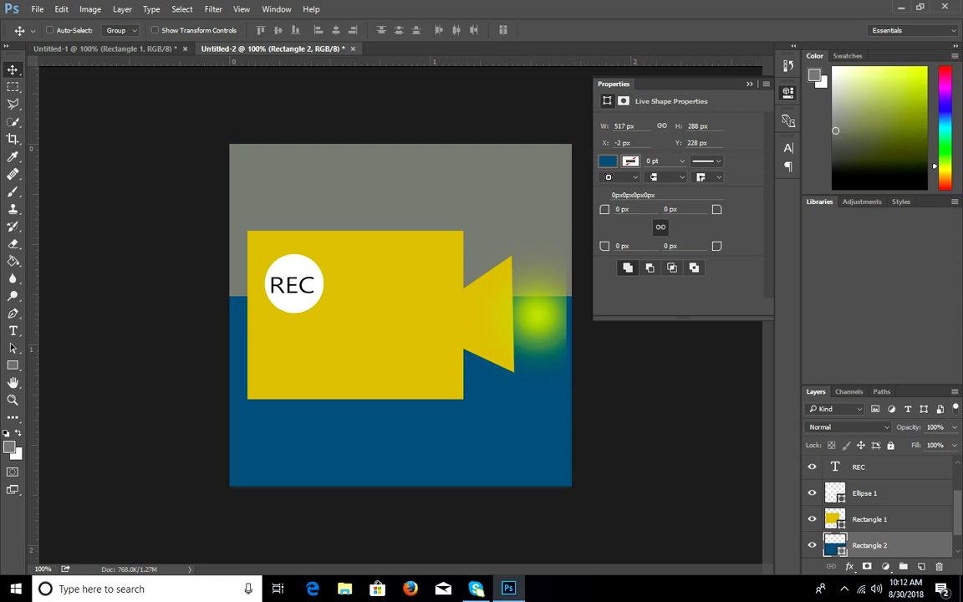
Select the white circle's layer and hide the rulers around the canvas
scroll(878, 507, "up", 1)
scroll(877, 506, "down", 1)
left_click(878, 493)
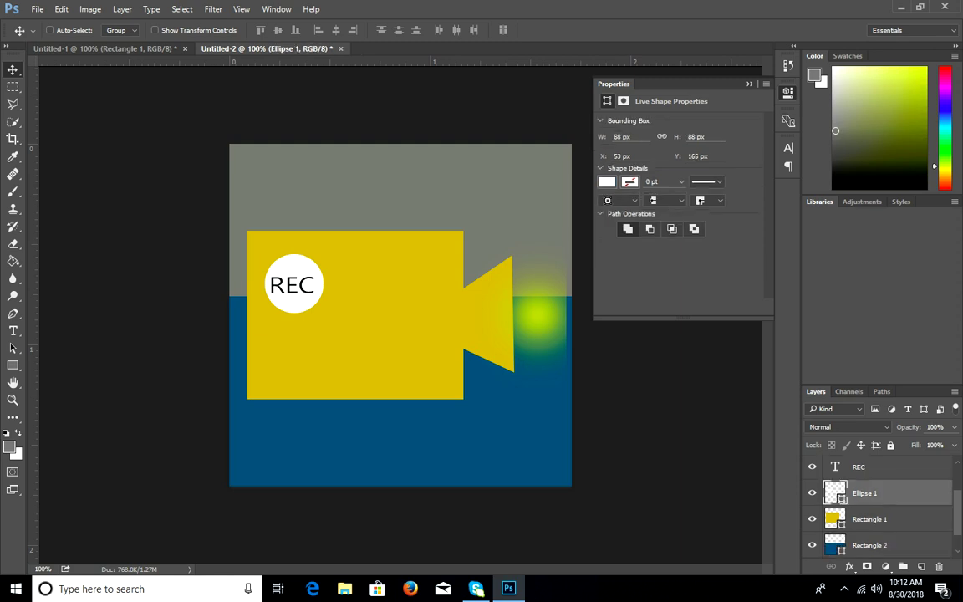
key("ctrl+r")
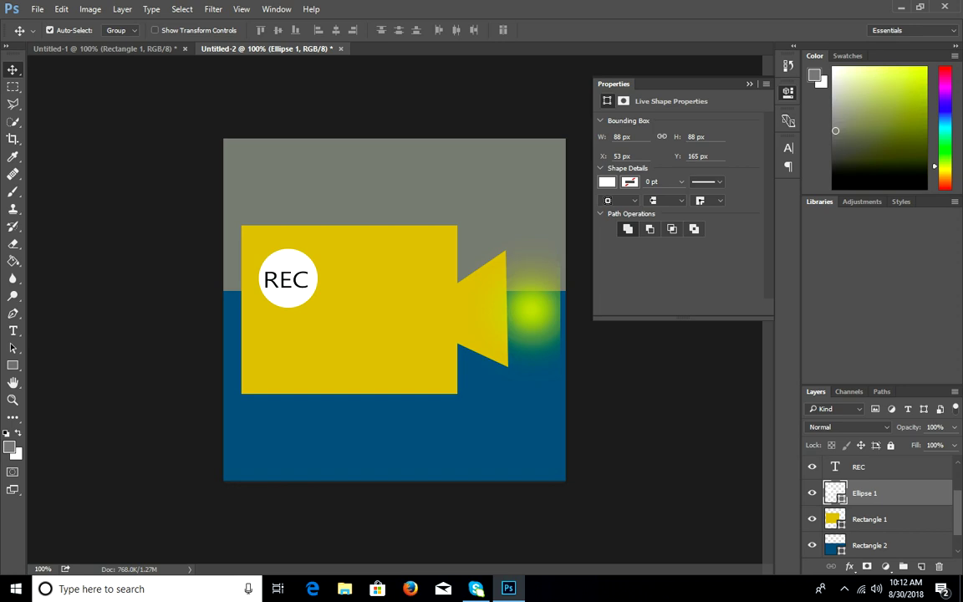
key("ctrl+t")
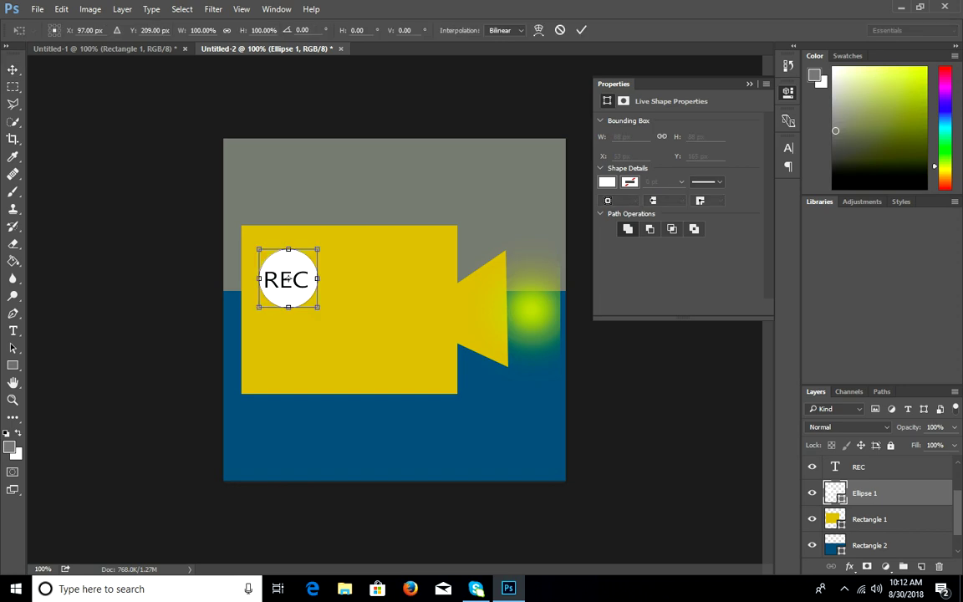
key("Return")
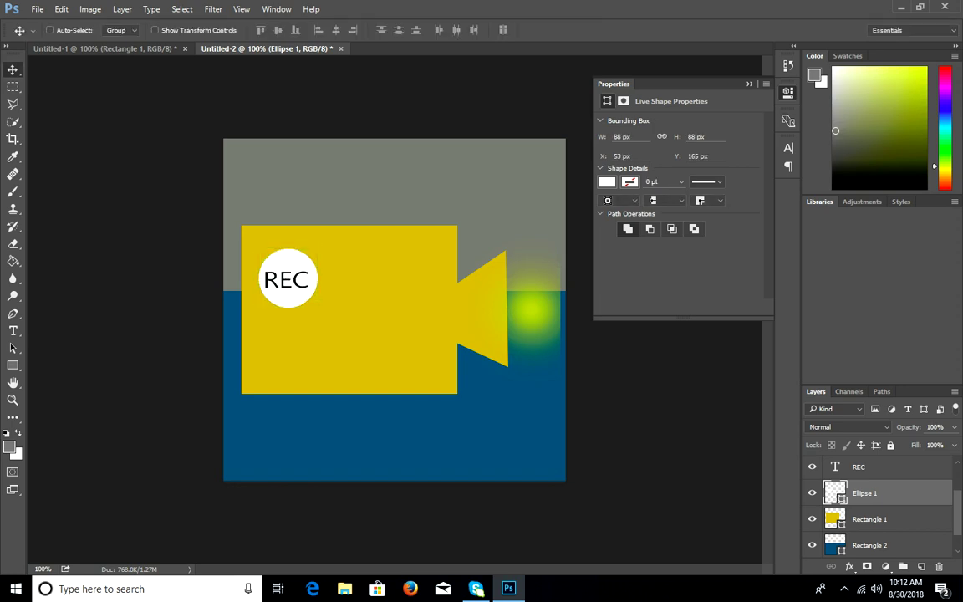
Select the glow layer and stretch its right side outwards to reach the canvas's right edge
scroll(878, 506, "down", 1)
scroll(878, 506, "up", 2)
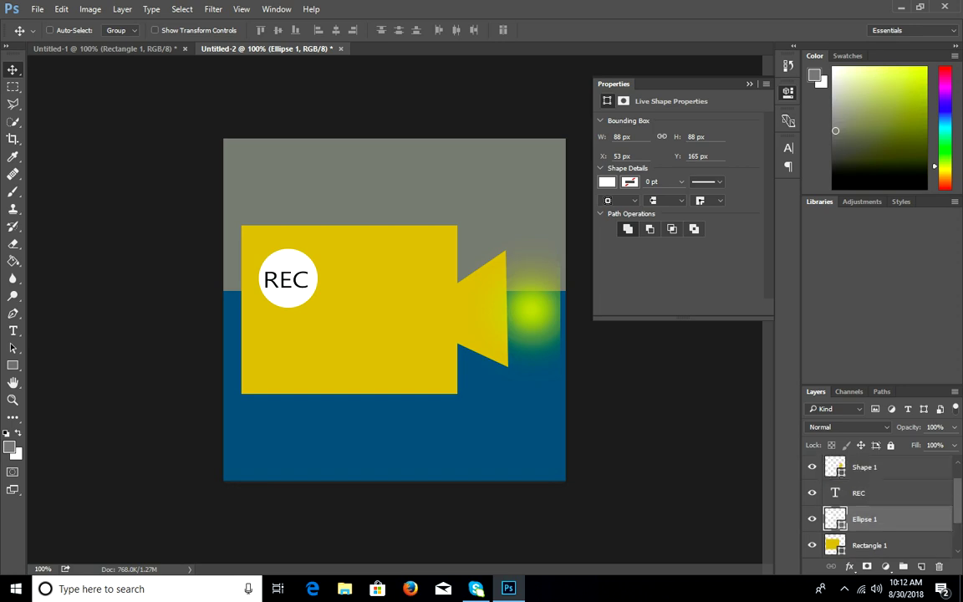
left_click(878, 468)
scroll(878, 494, "up", 1)
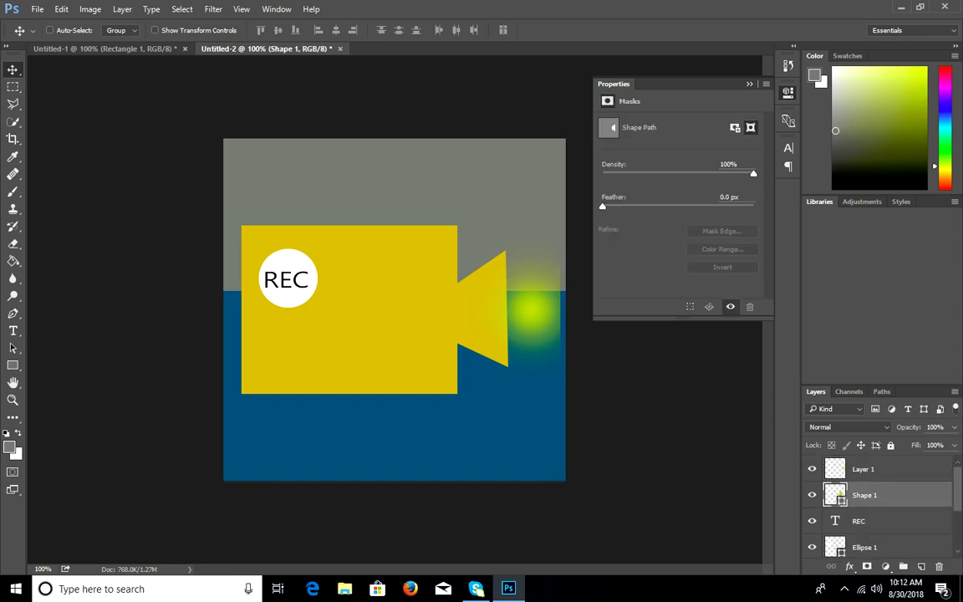
left_click(878, 470)
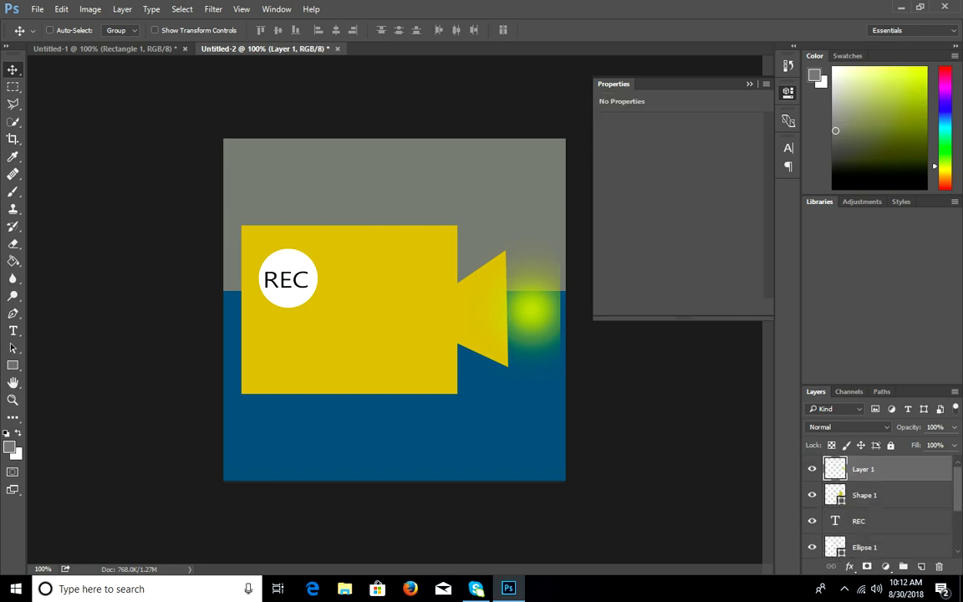
key("ctrl+t")
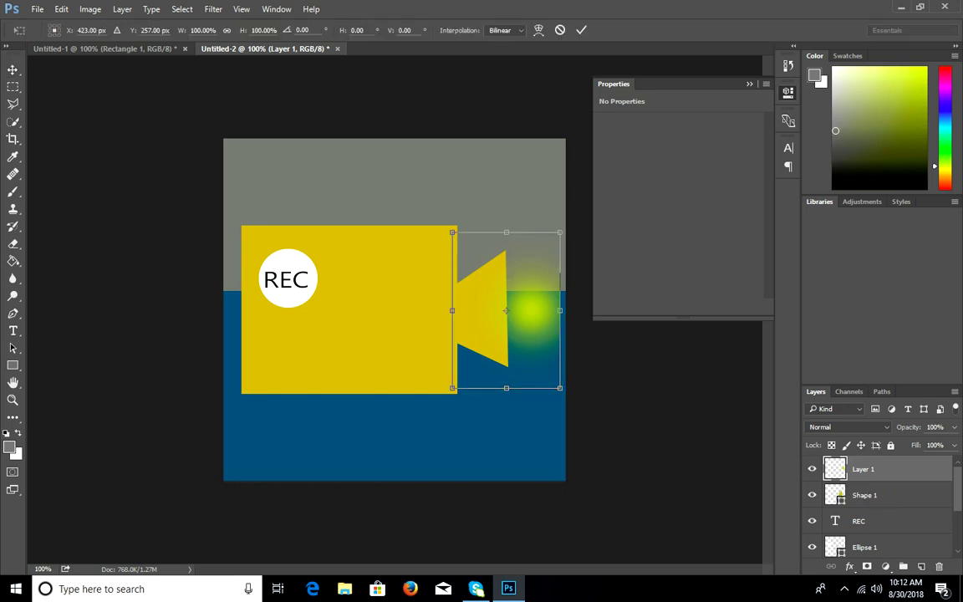
left_click_drag(559, 310, 567, 310)
key("Return")
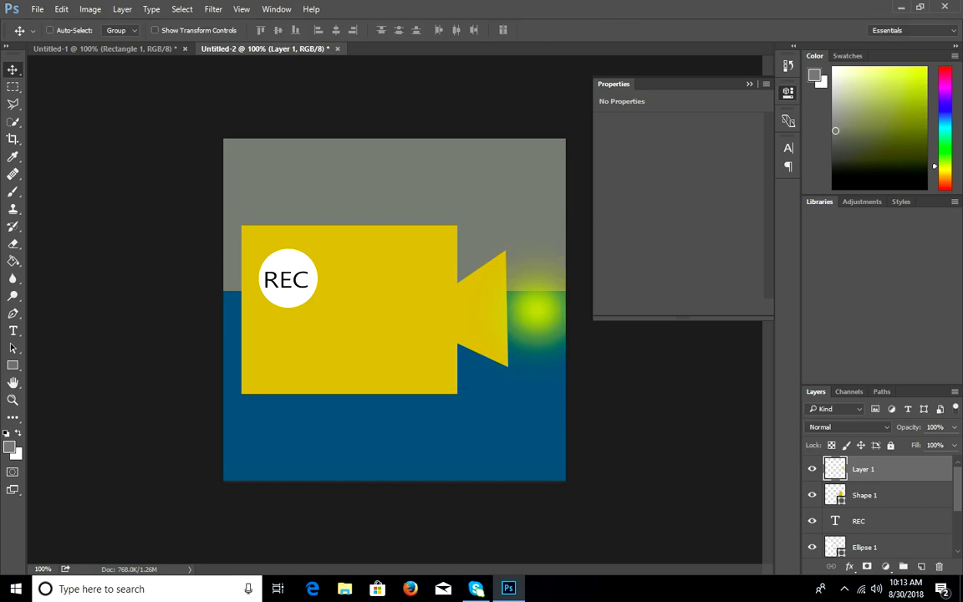
Stretch the glow layer's left side outwards to about 113.87% of its width, over the lens and camera body
key("ctrl+t")
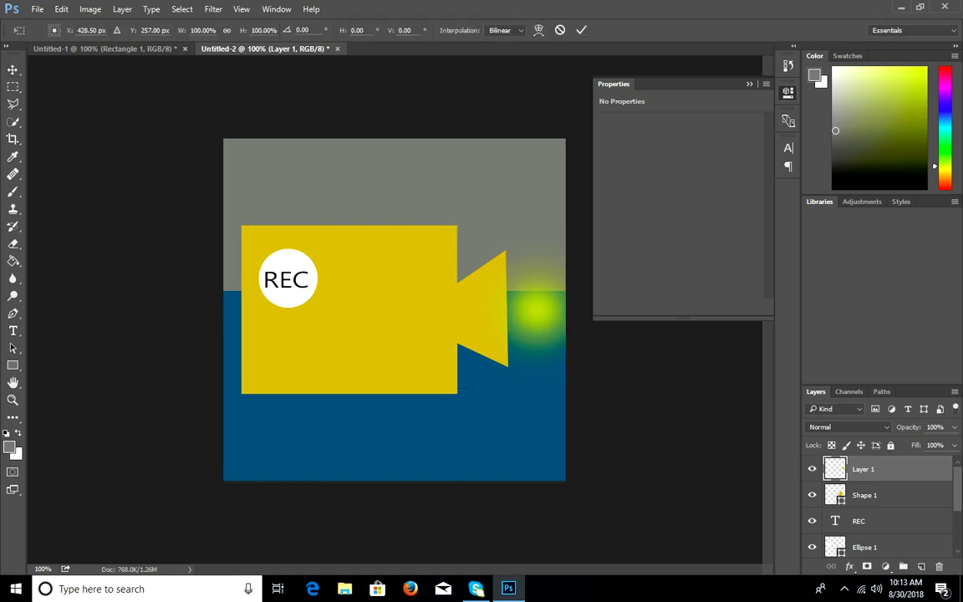
left_click_drag(452, 310, 435, 310)
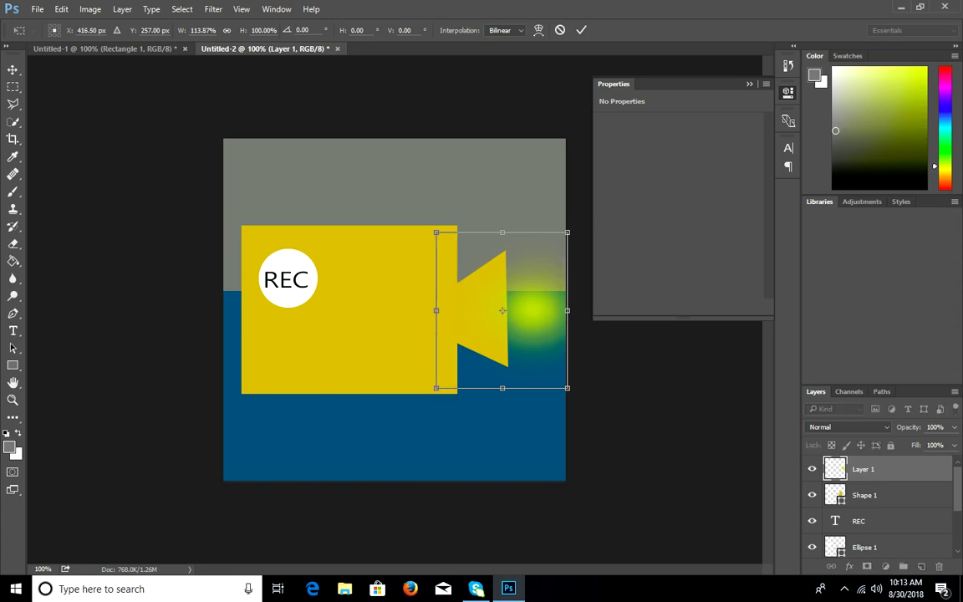
key("Return")
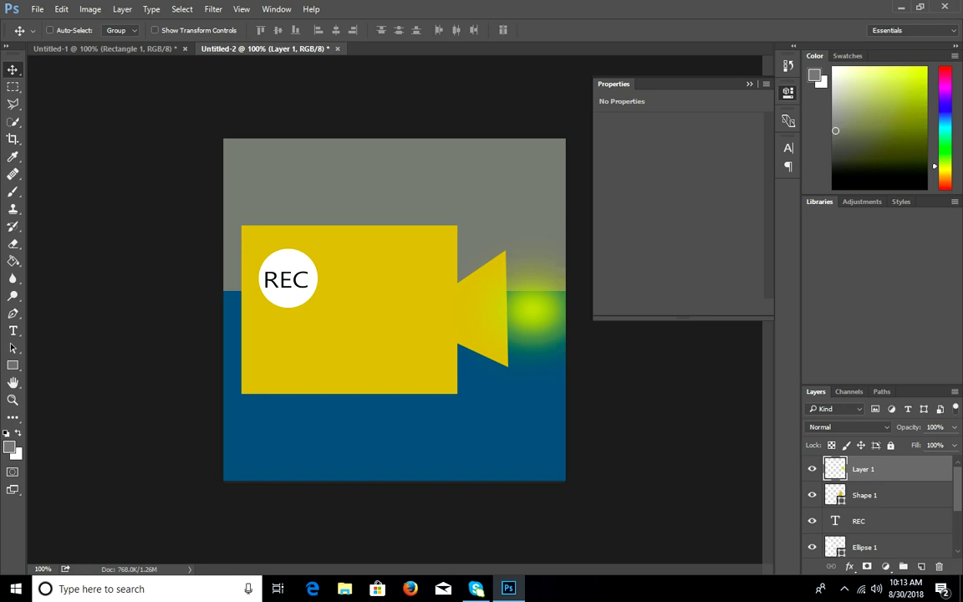
Lower the opacity of the blue background rectangle's layer to 64% and collapse its shape properties
scroll(877, 508, "down", 3)
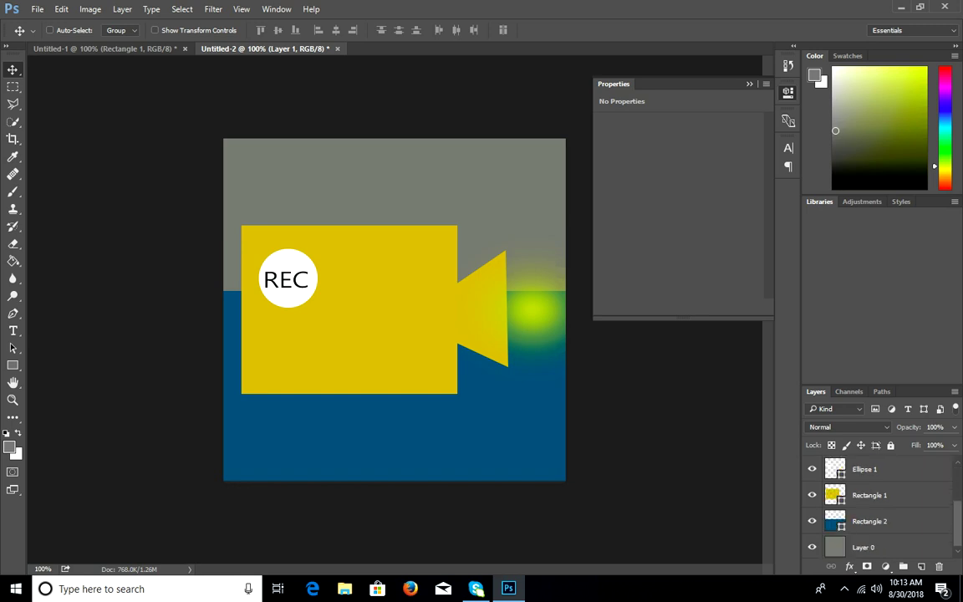
left_click(870, 521)
left_click(954, 428)
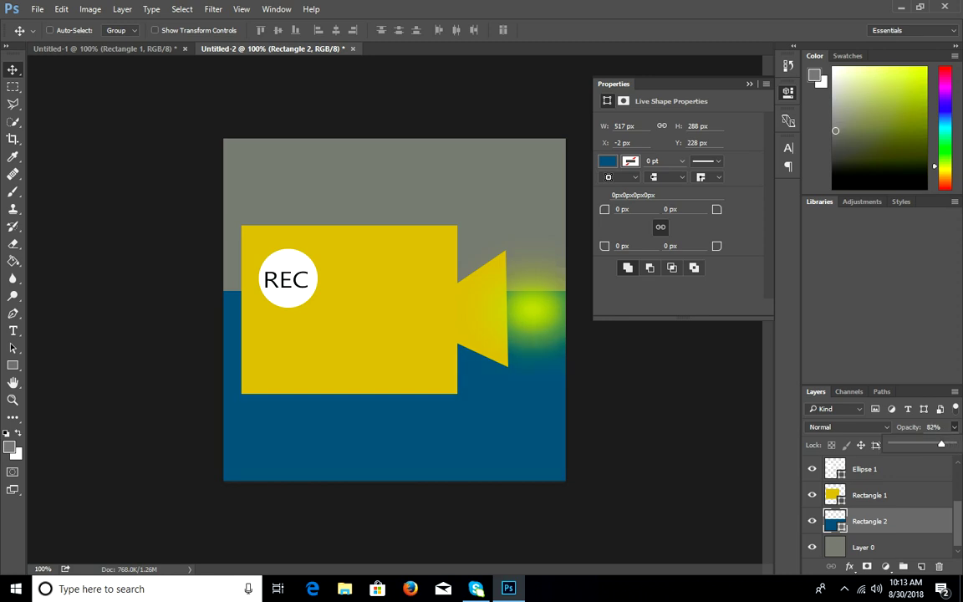
left_click_drag(952, 444, 930, 444)
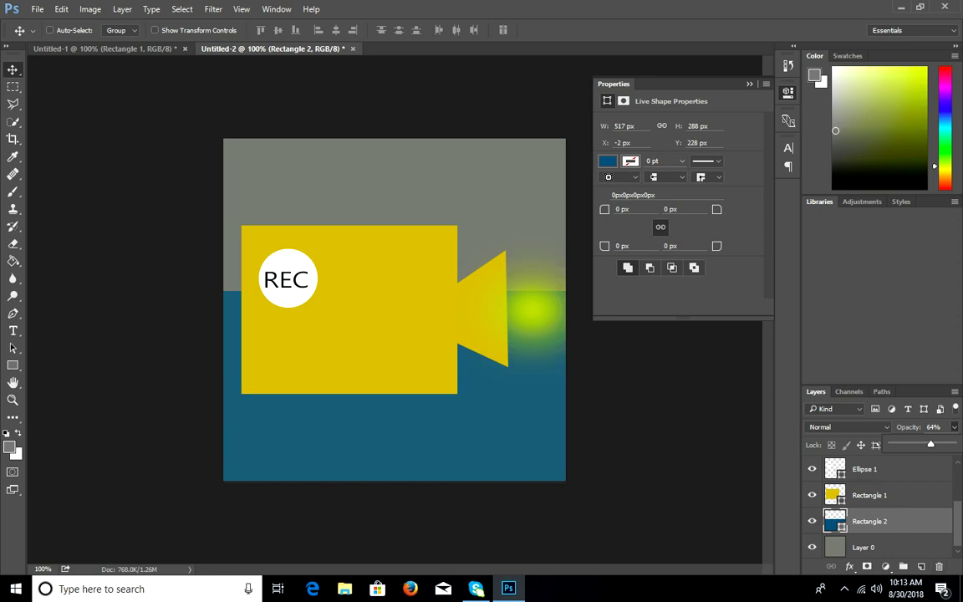
left_click(750, 84)
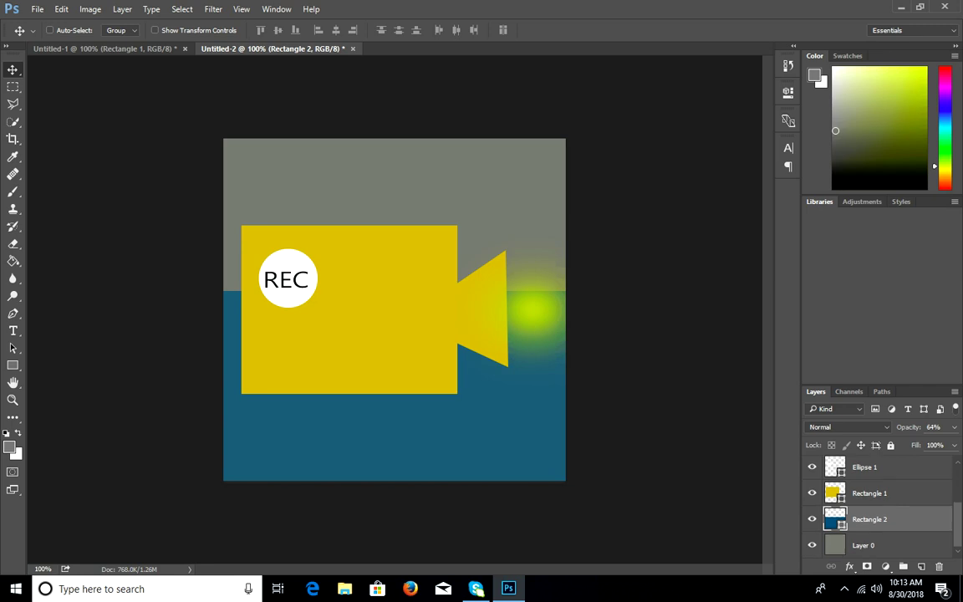
scroll(882, 505, "up", 3)
scroll(882, 506, "down", 5)
scroll(882, 505, "up", 5)
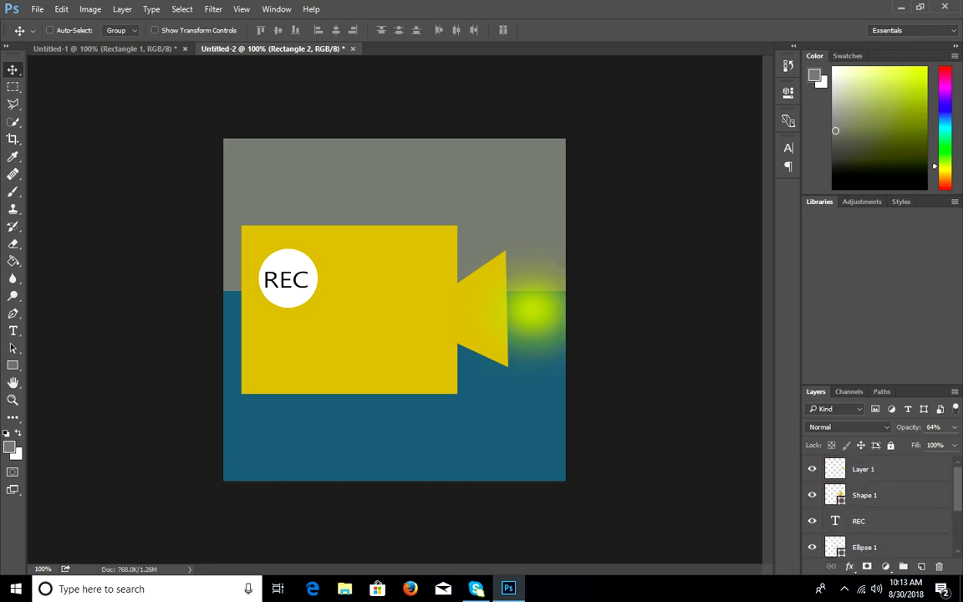
scroll(882, 506, "down", 5)
scroll(882, 506, "up", 5)
scroll(882, 505, "down", 5)
scroll(882, 506, "up", 5)
scroll(882, 505, "down", 5)
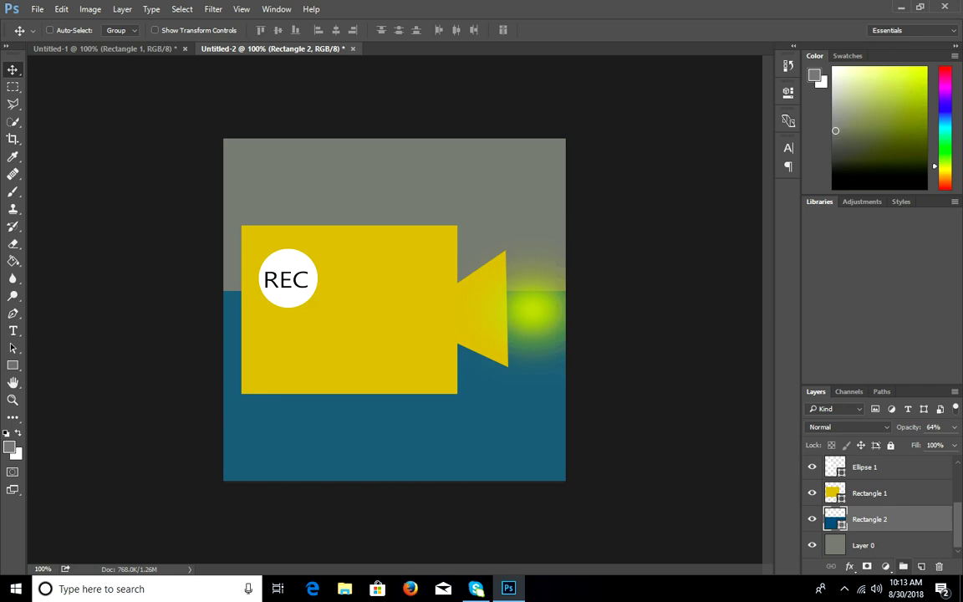
Add a layer above the blue rectangle and write the two-line grey text "like and sher my / video -------" below the camera body
key("ctrl+shift+alt+n")
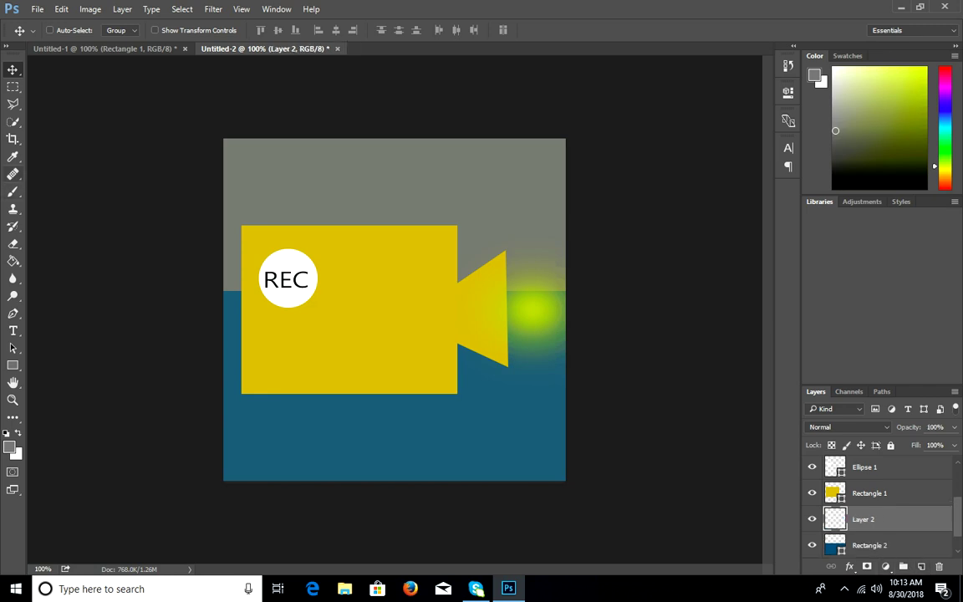
left_click(13, 331)
left_click(295, 429)
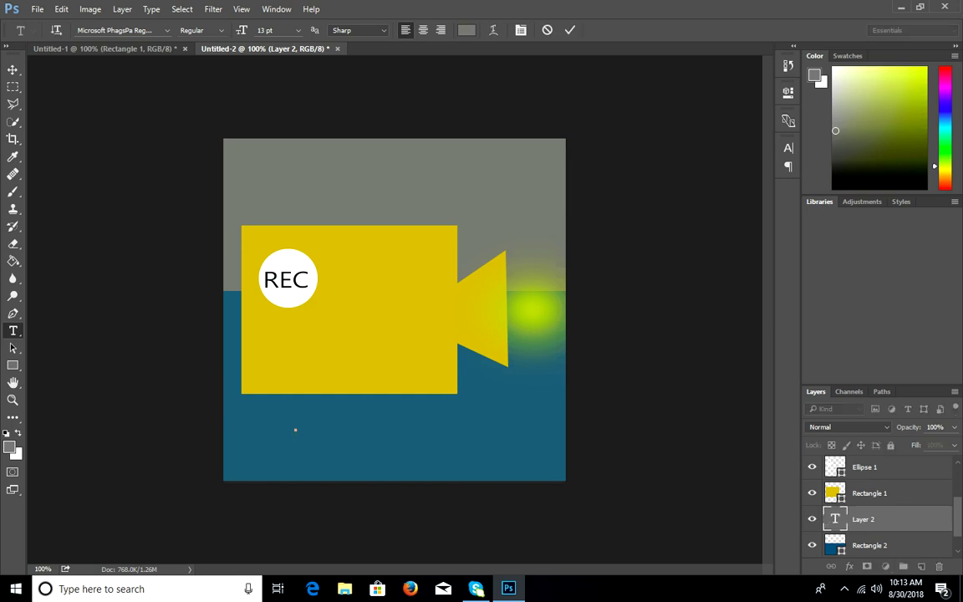
type("LI")
key("BackSpace")
key("BackSpace")
type("lkk")
key("BackSpace")
key("BackSpace")
key("BackSpace")
type("like and ")
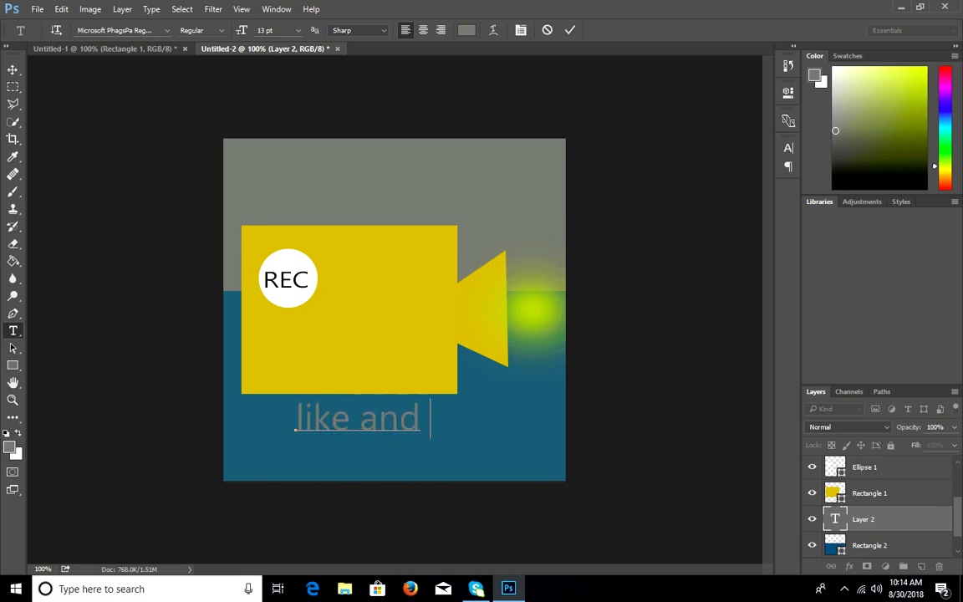
type("sher my")
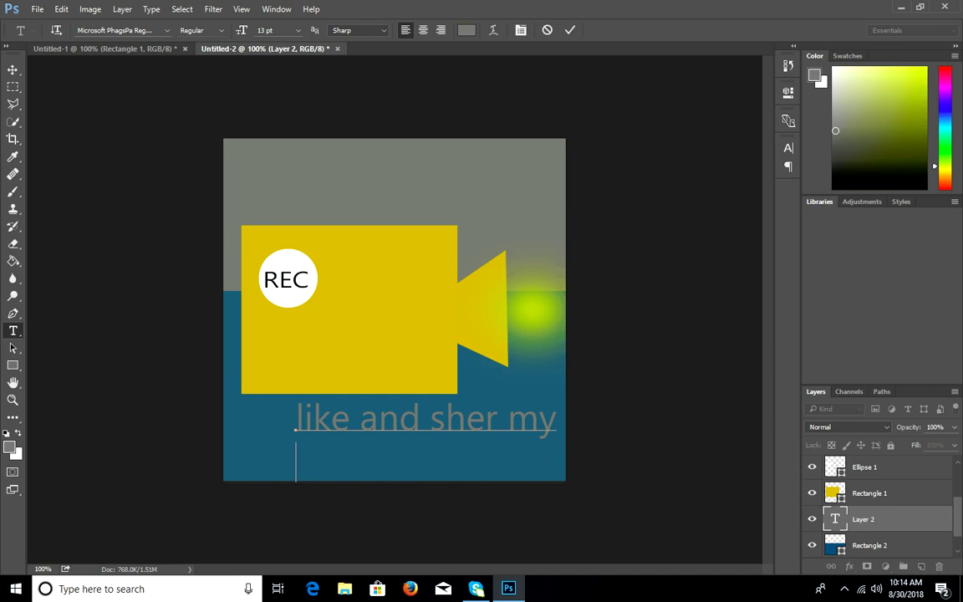
type(" video ")
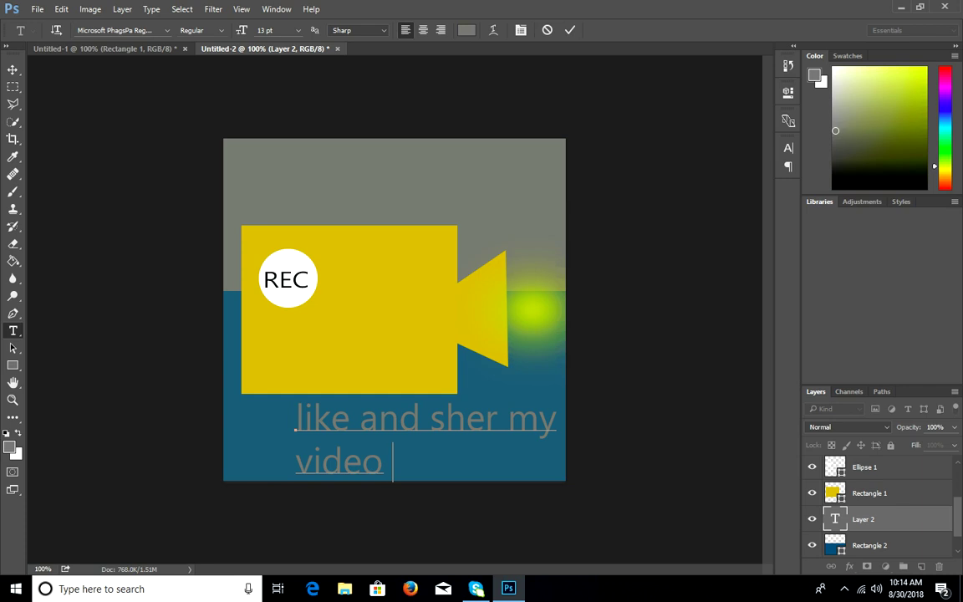
type("-------")
left_click(843, 589)
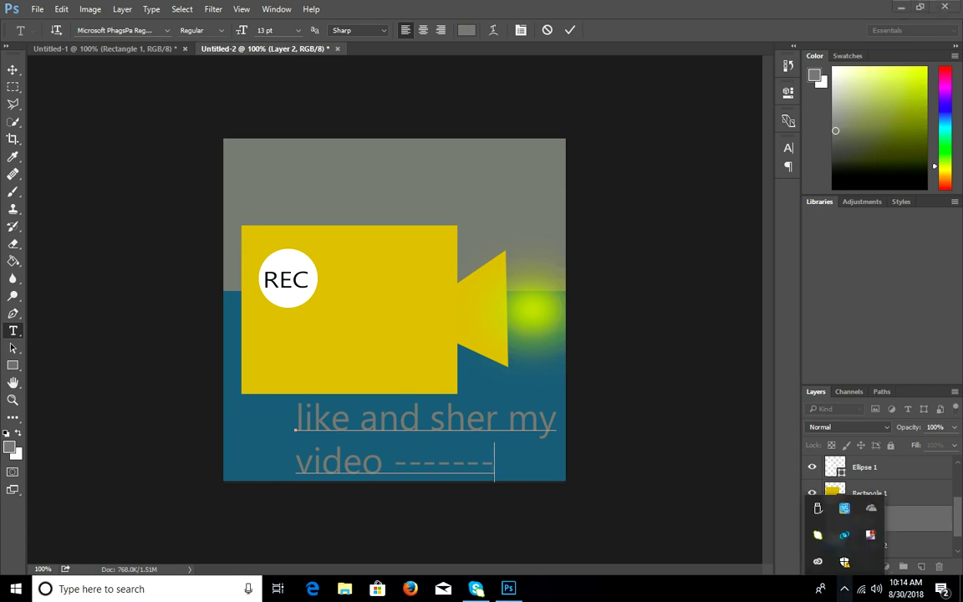
right_click(870, 535)
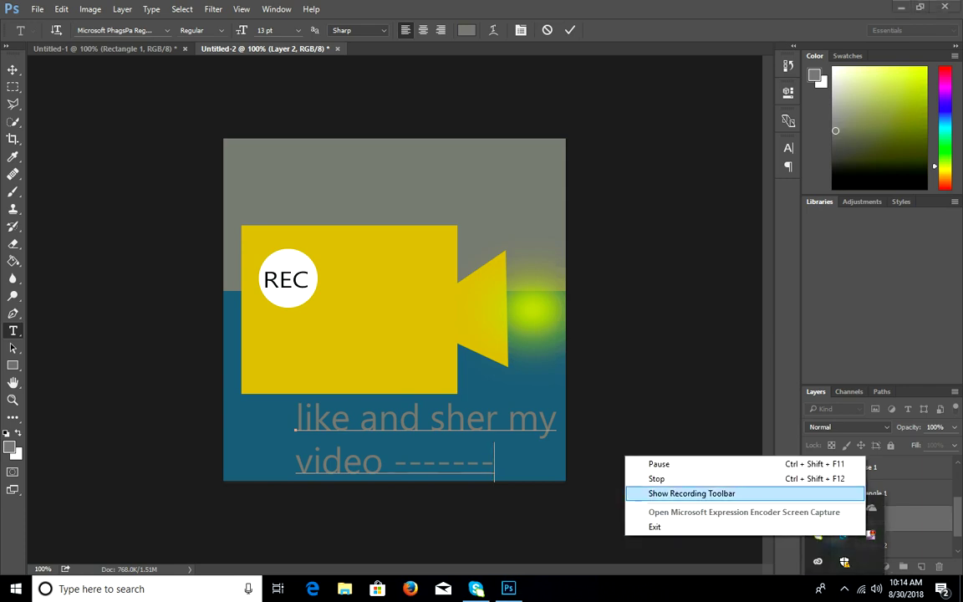